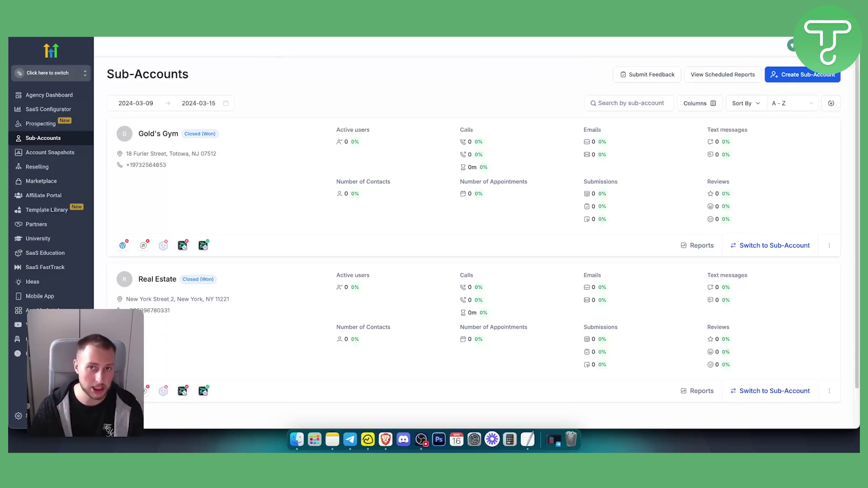
- Search the web for waghl in a new tab and open the WAGHL homepage
key(super+t)
text(weg)
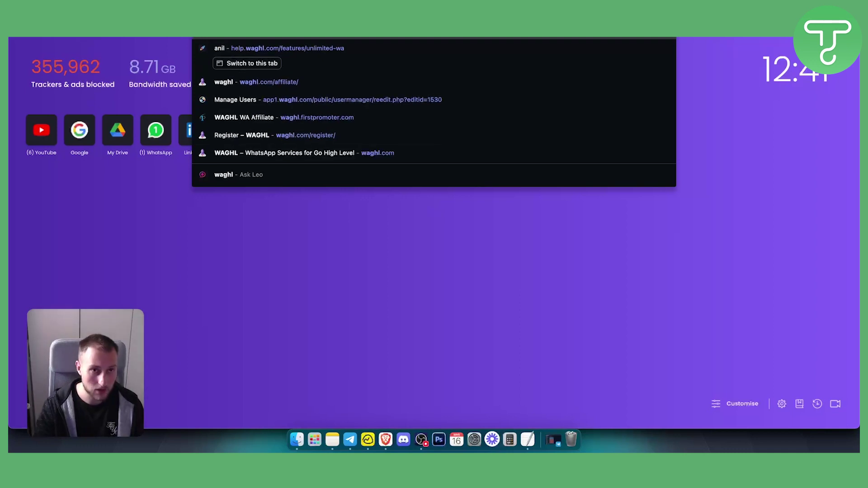
key(Escape)
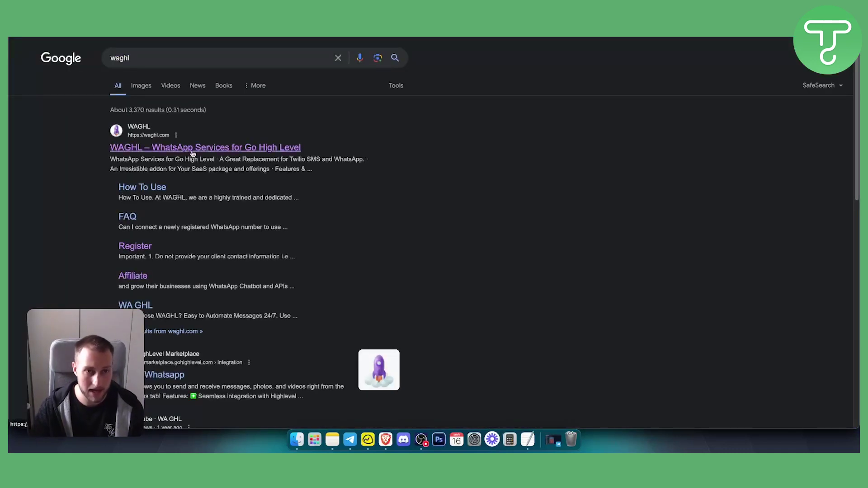
click(217, 149)
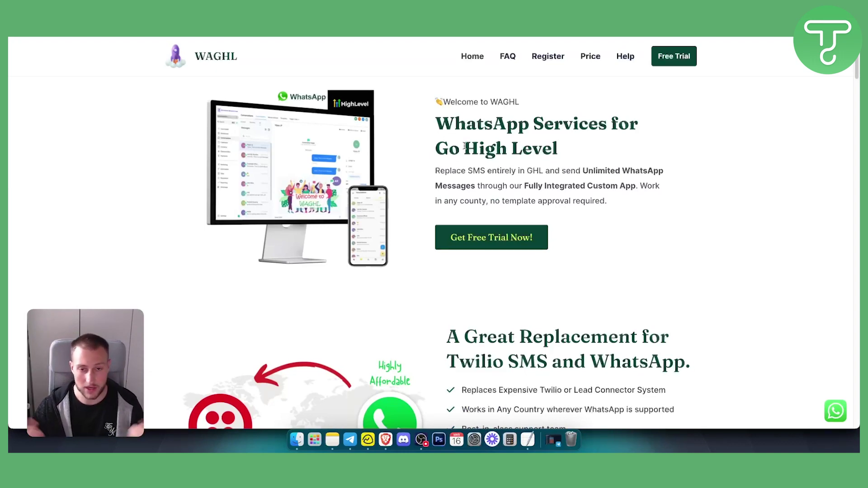
- Scroll through the WAGHL homepage to review its WhatsApp features
scroll(420, 185, down, 5)
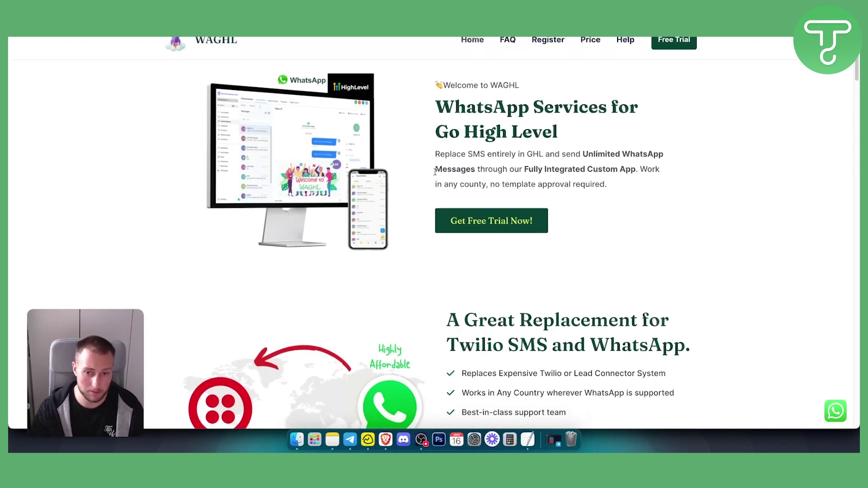
scroll(422, 189, up, 5)
scroll(422, 190, down, 6)
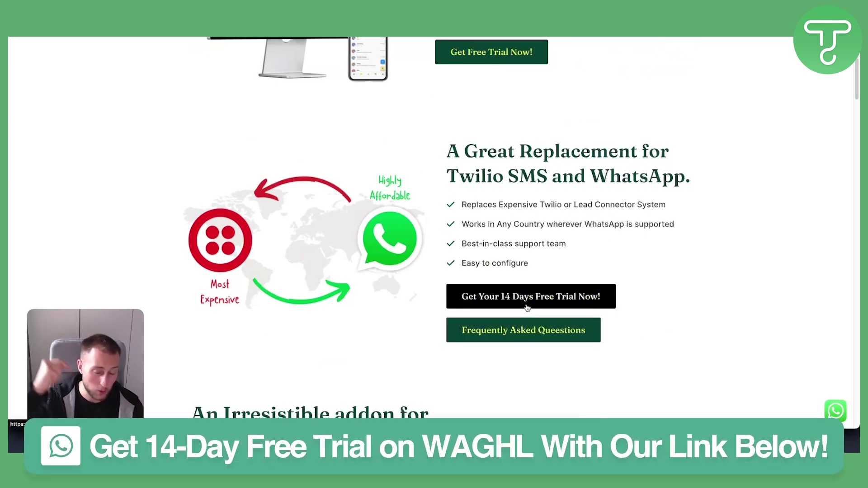
scroll(457, 272, up, 5)
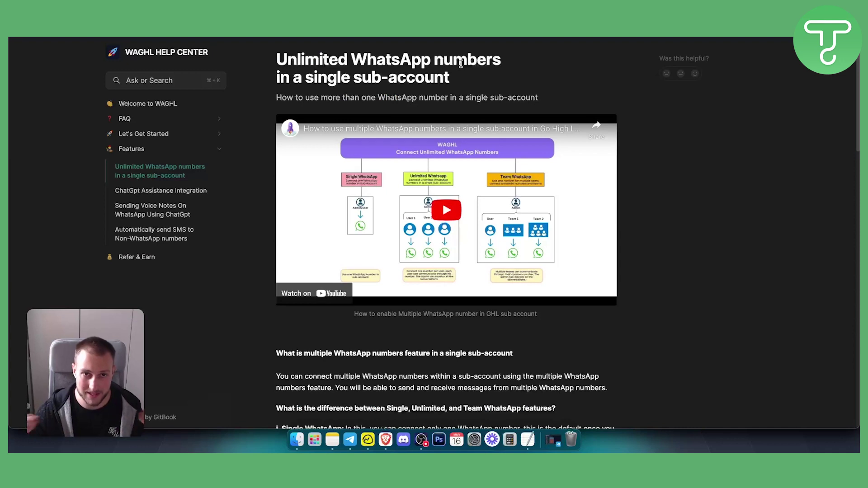
- Browse the Features articles: ChatGpt Assistance Integration, voice notes, then Unlimited WhatsApp numbers
drag(451, 78, 277, 66)
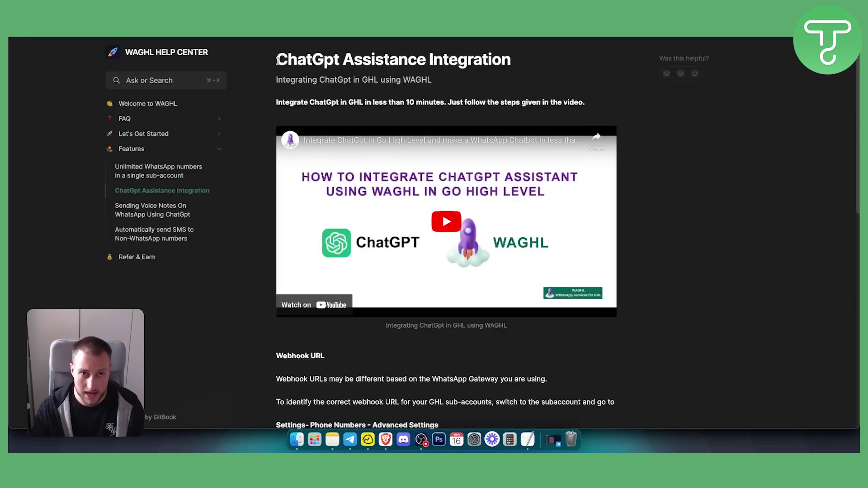
drag(277, 59, 522, 61)
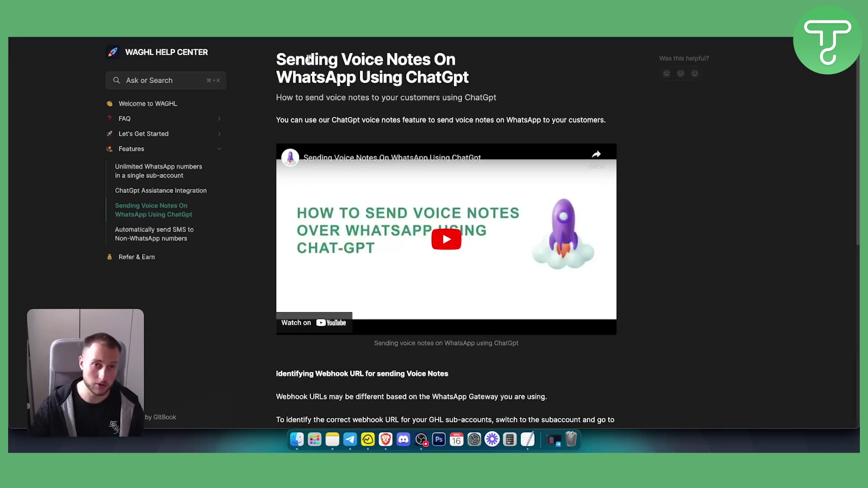
drag(471, 81, 266, 68)
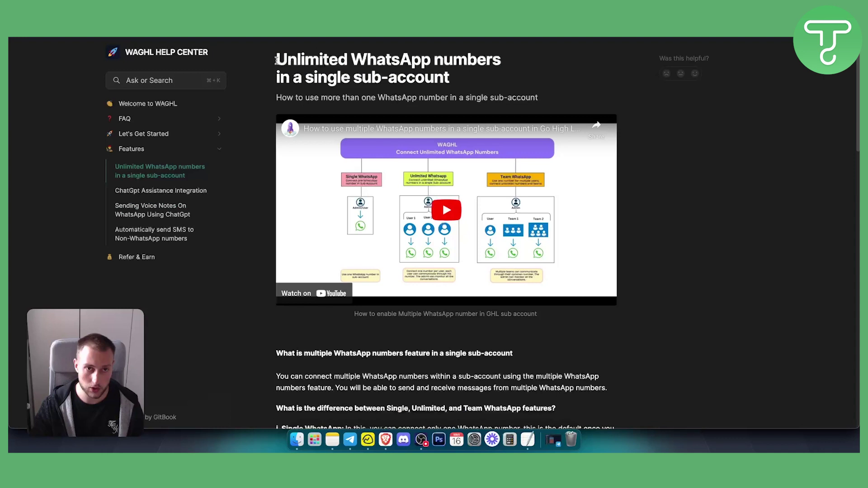
drag(277, 61, 457, 81)
click(458, 81)
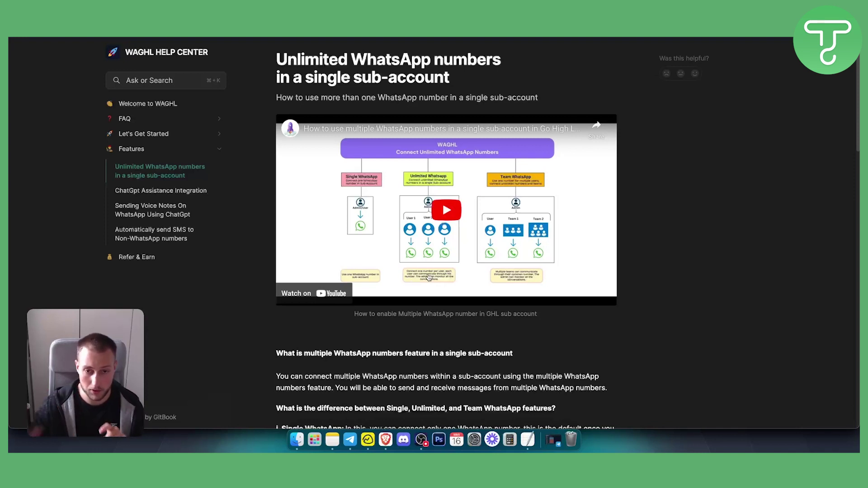
- Start the Unlimited WhatsApp numbers how-to video, mute it and pause it
click(446, 211)
click(310, 297)
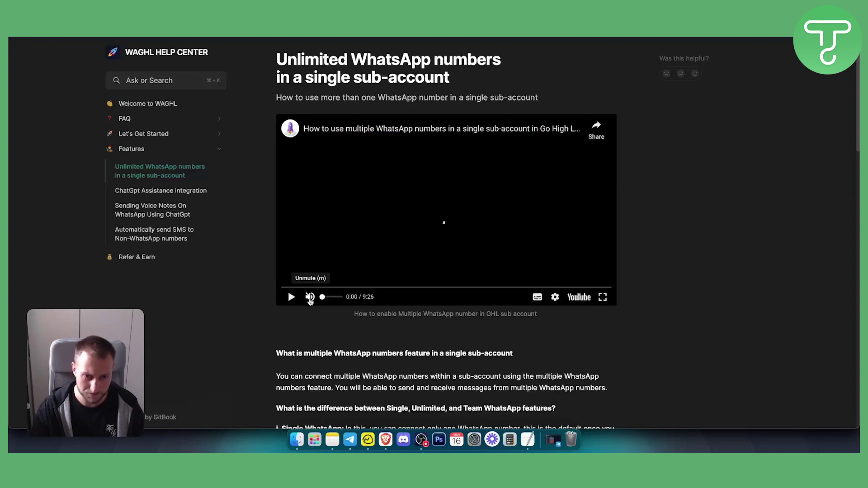
click(291, 298)
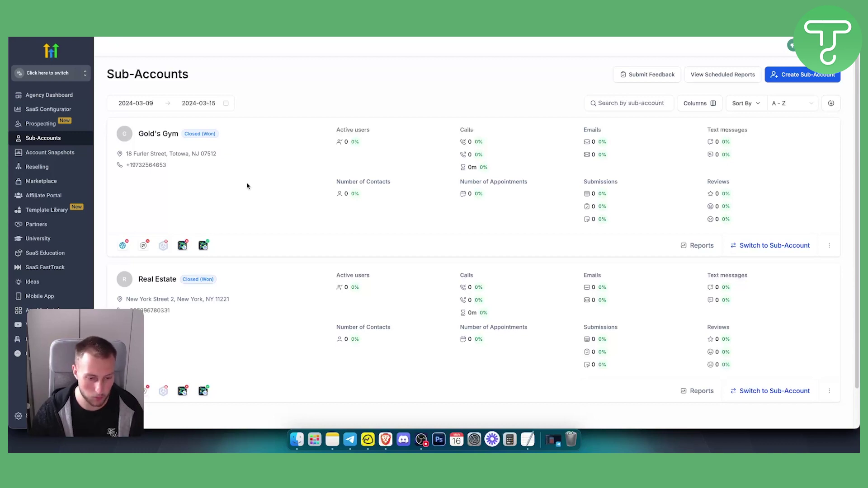
- Switch into the Real Estate sub-account and view its My Staff list
click(70, 77)
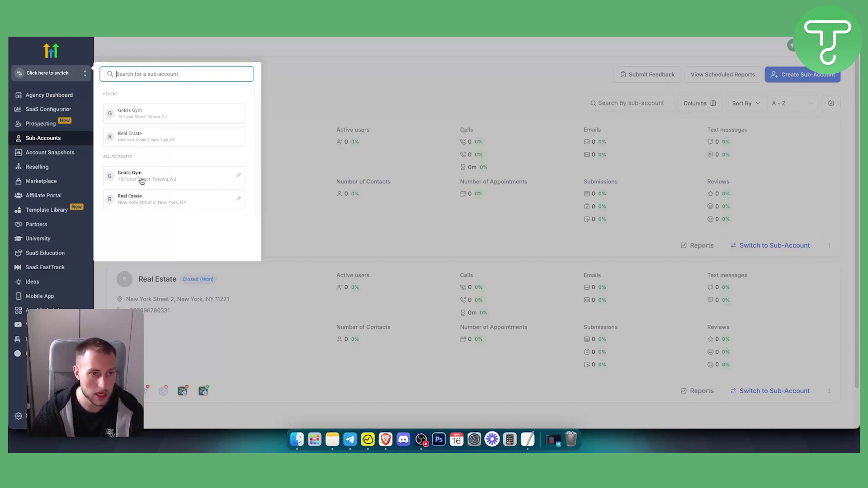
click(356, 188)
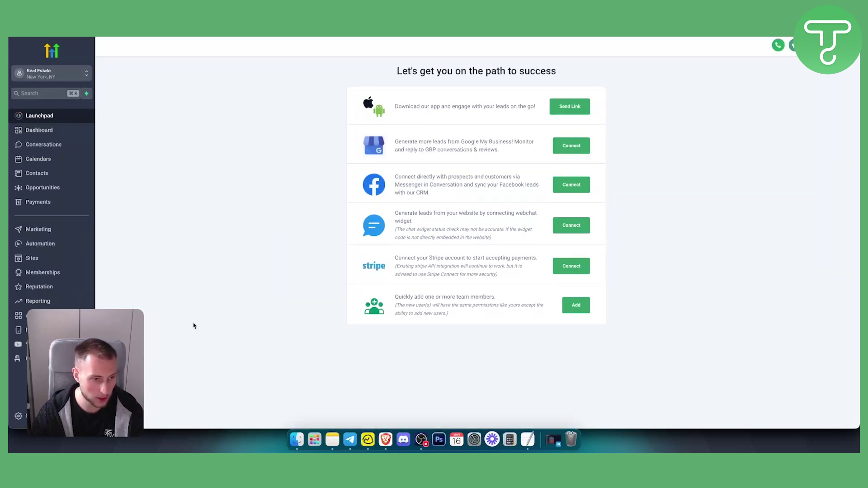
click(18, 416)
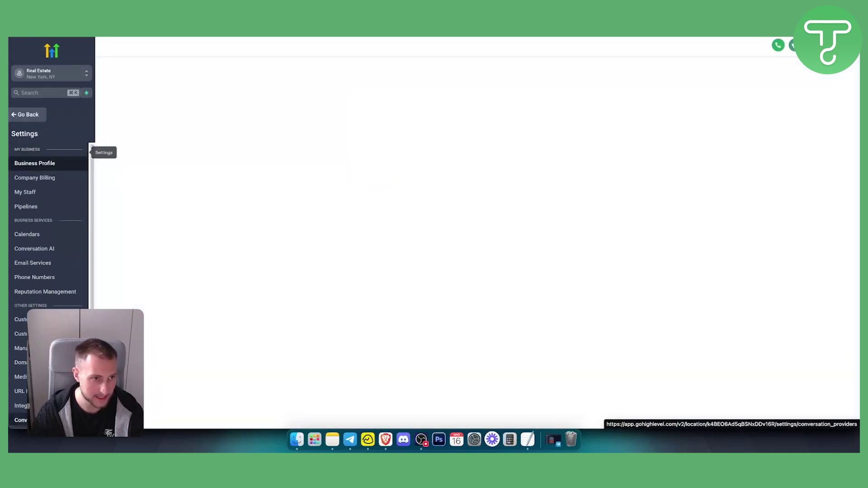
click(25, 193)
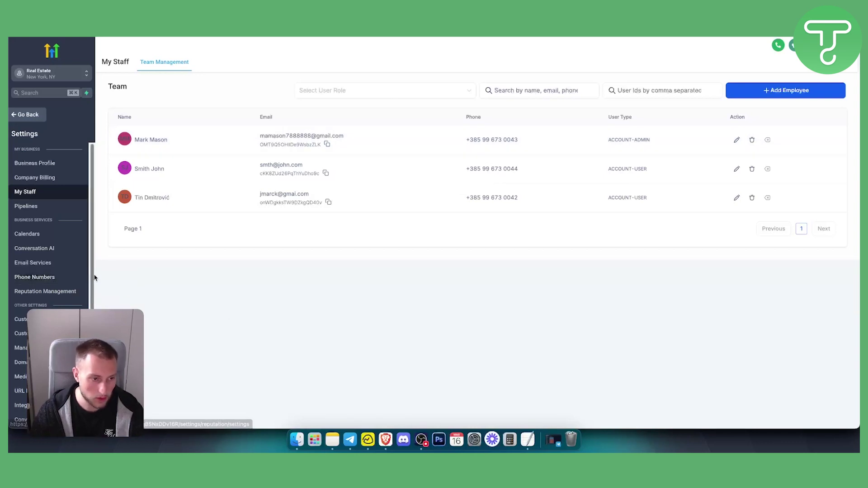
- Copy the Real Estate Location ID from its Business Profile settings
click(24, 116)
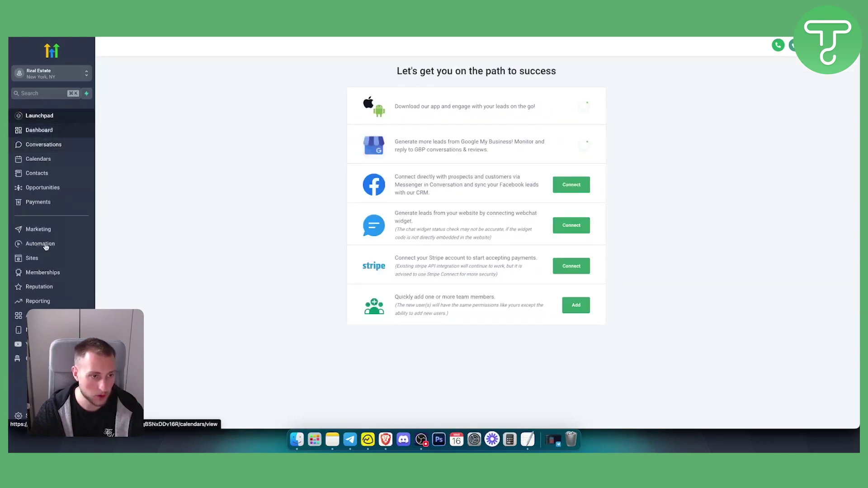
click(17, 414)
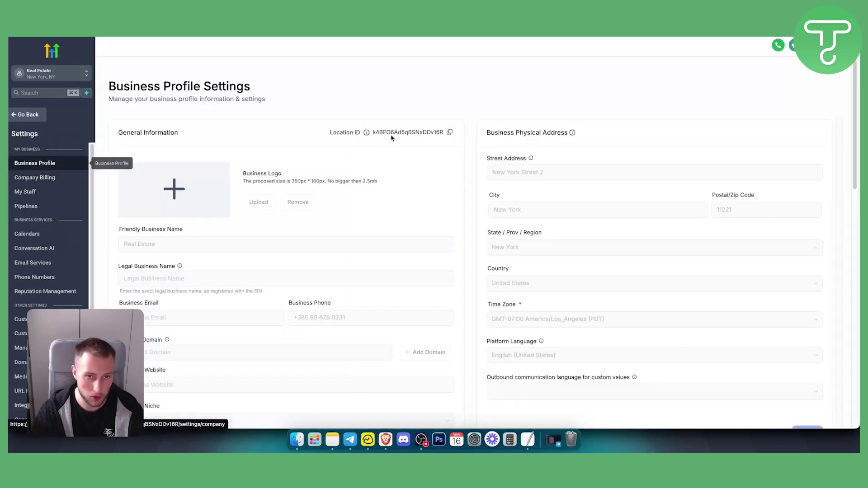
click(450, 133)
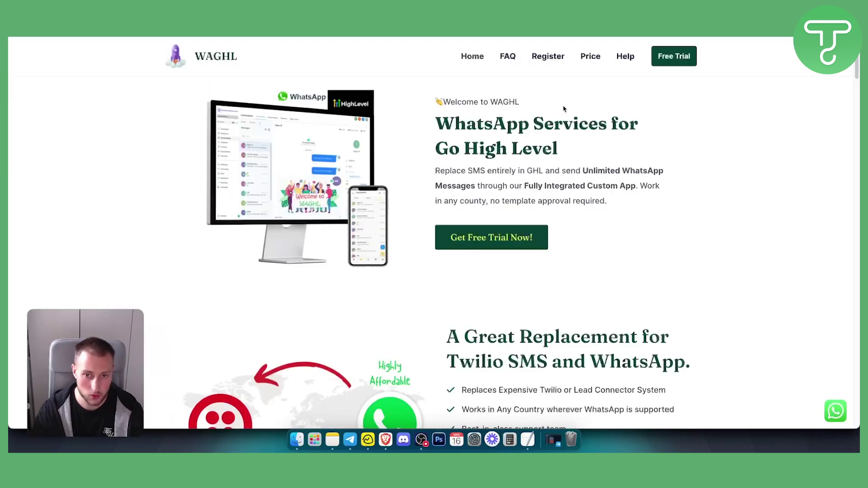
- Show the WAGHL Register page's form asking for the GHL Sub Location ID
scroll(480, 258, down, 2)
scroll(430, 226, up, 1)
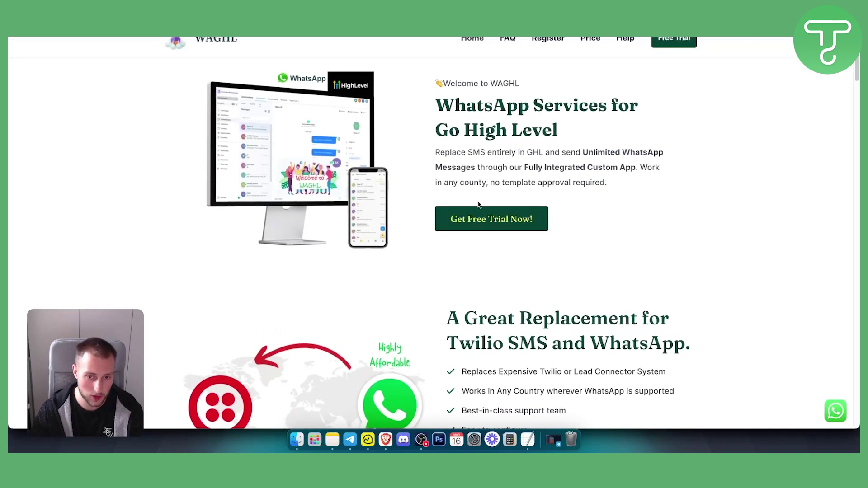
scroll(430, 226, down, 5)
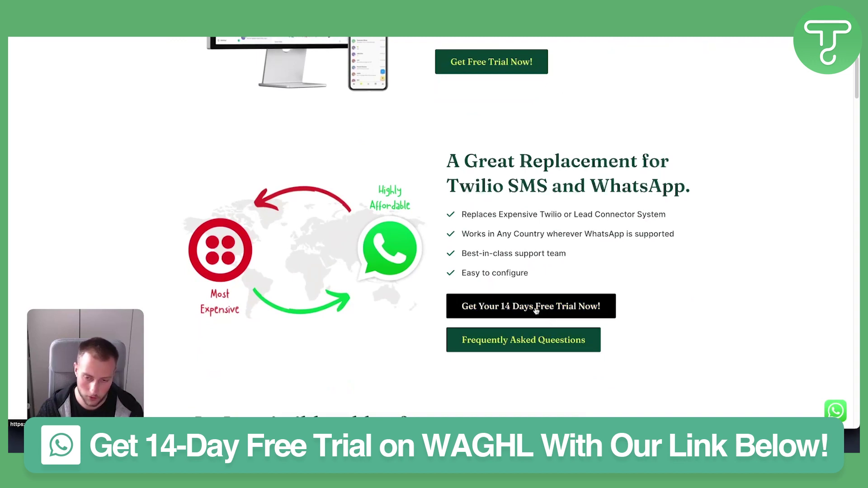
scroll(501, 224, up, 5)
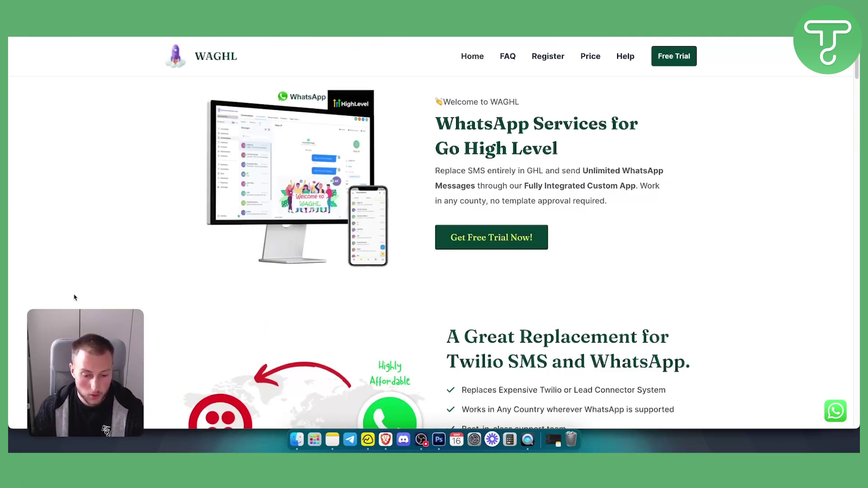
click(548, 56)
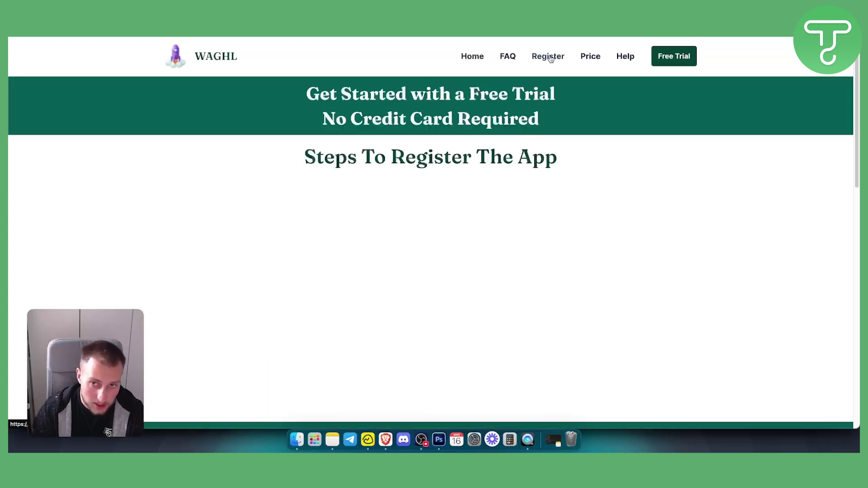
scroll(194, 177, down, 4)
scroll(189, 182, down, 7)
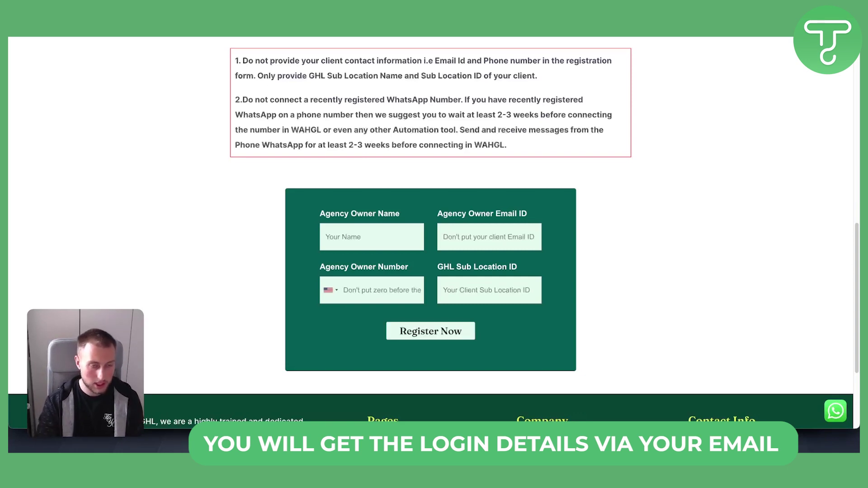
- Load the WAGHL app login page from the address bar
key(super+l)
text(app)
key(Escape)
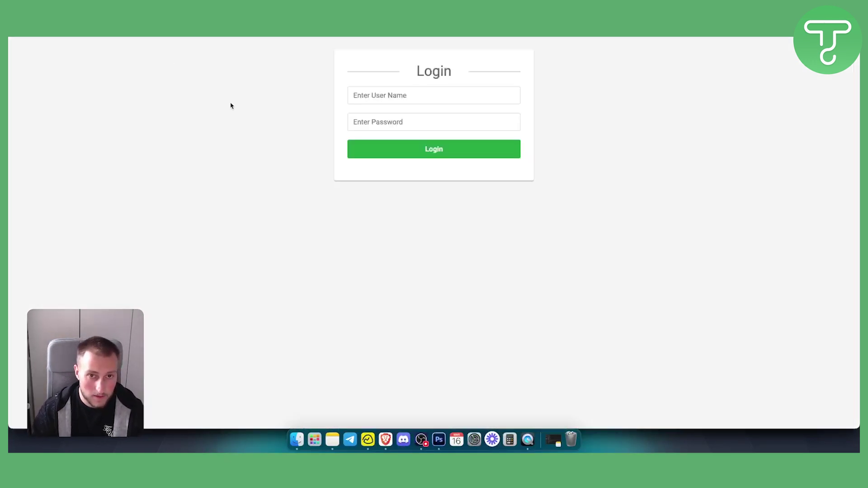
- Log into the WAGHL dashboard using the saved autofill credentials
click(407, 93)
click(425, 120)
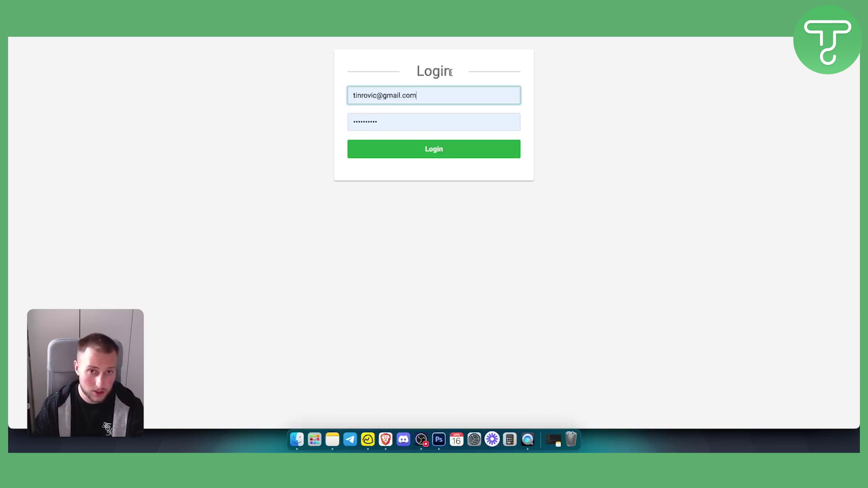
click(429, 155)
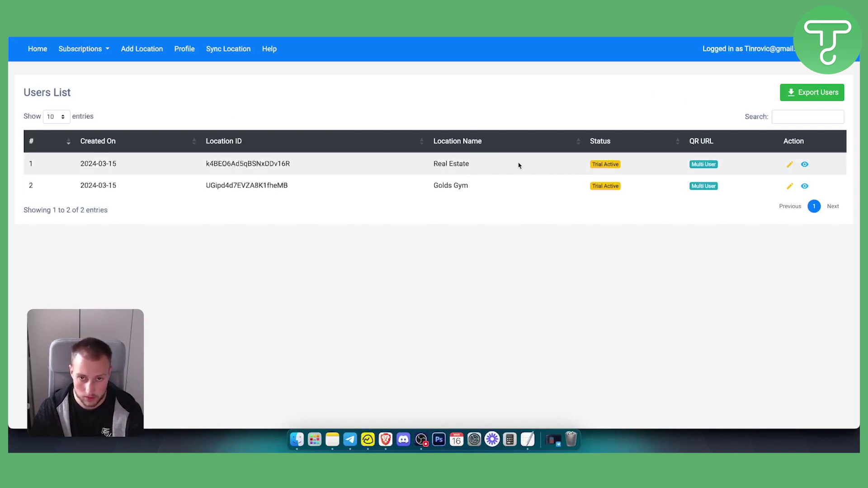
- Review the Real Estate location's edit settings, then return to the Users List
triple_click(458, 163)
triple_click(447, 163)
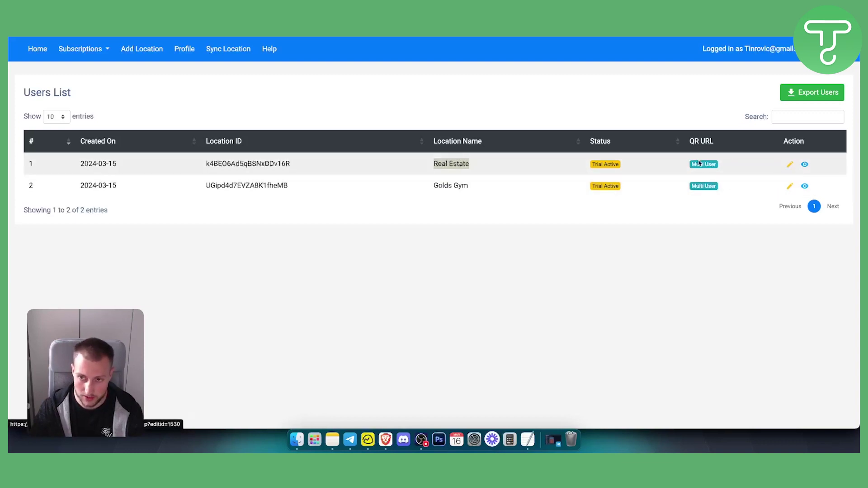
click(788, 166)
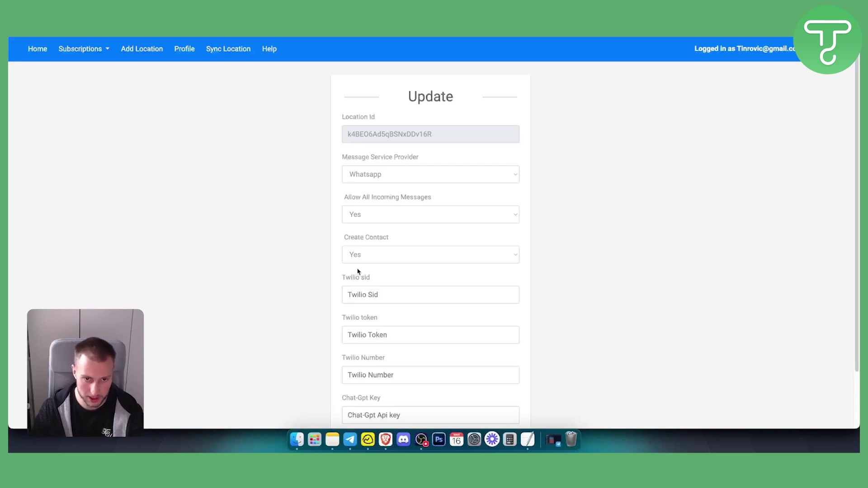
click(38, 49)
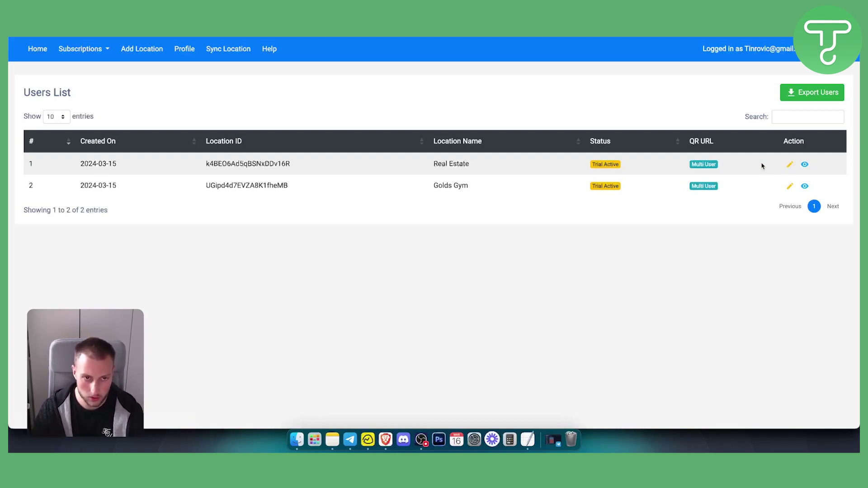
click(804, 165)
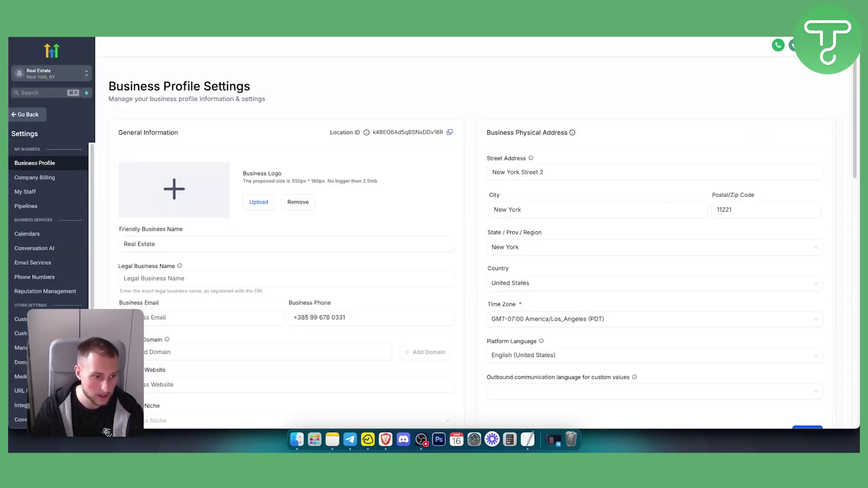
click(32, 191)
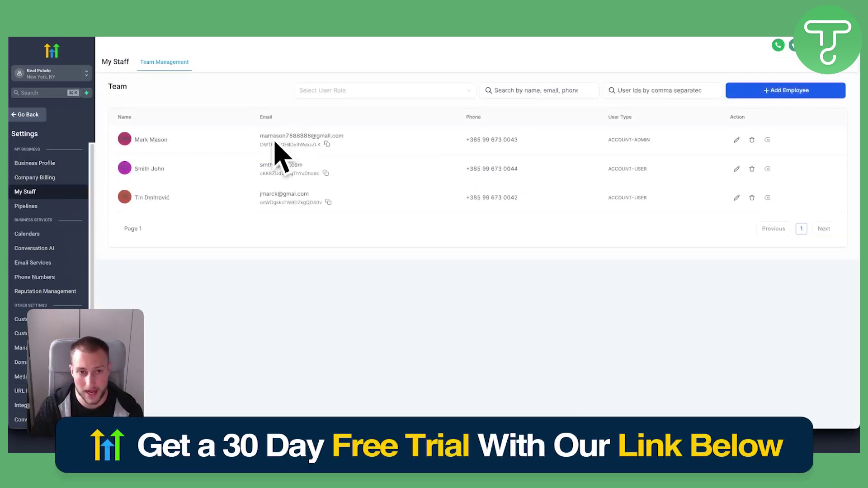
click(322, 38)
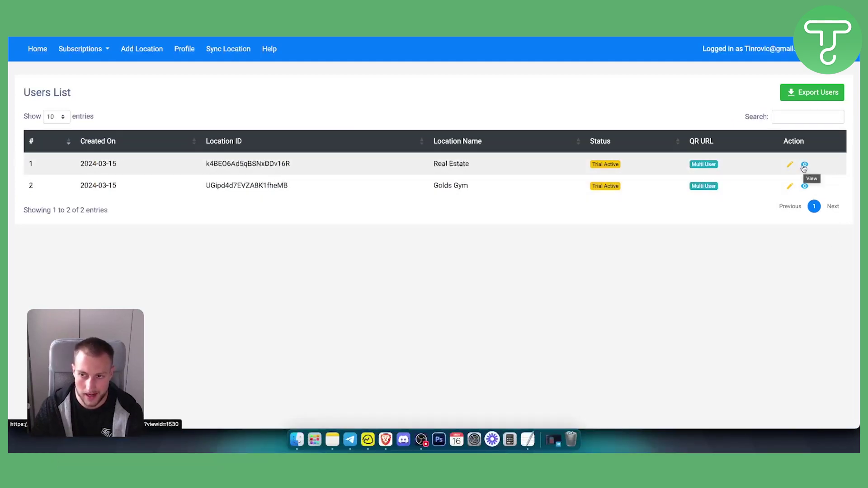
click(804, 166)
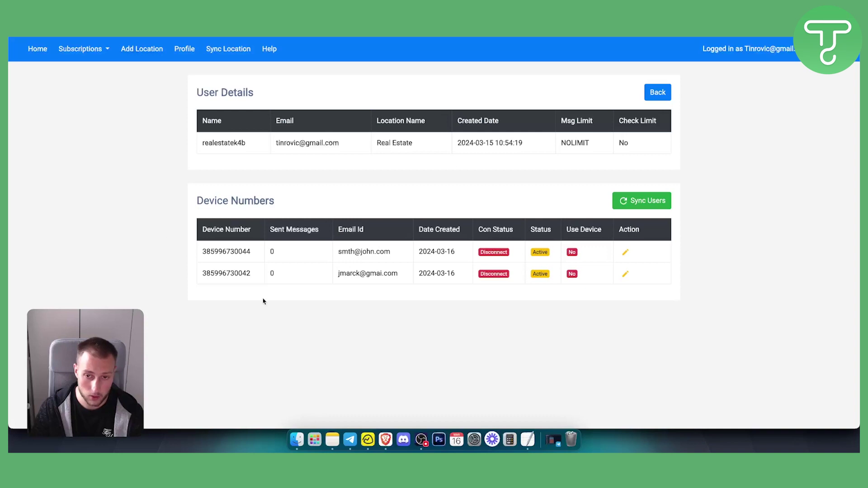
click(623, 254)
click(381, 138)
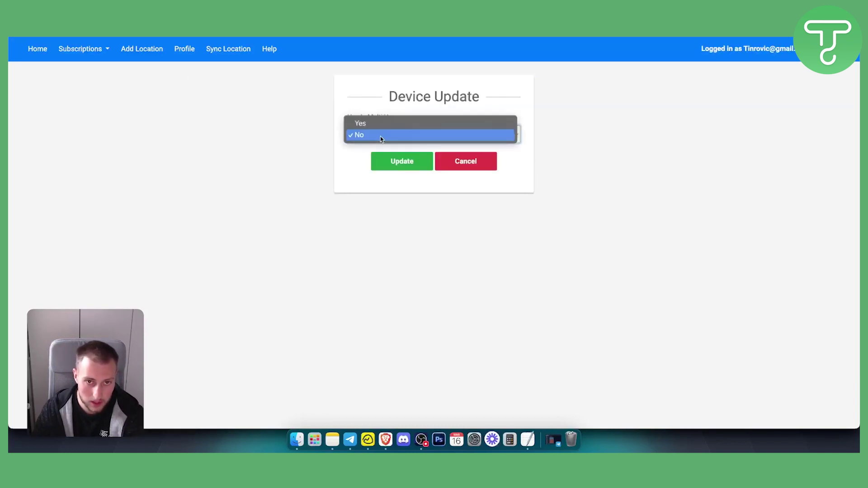
click(377, 124)
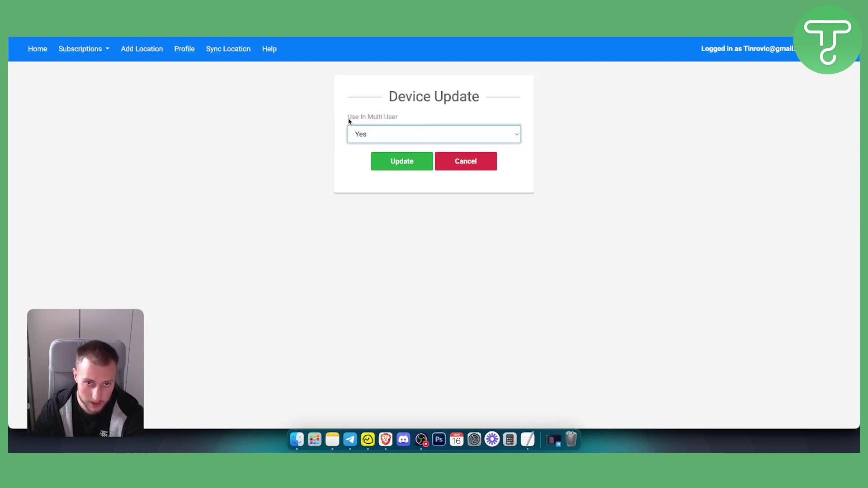
click(399, 167)
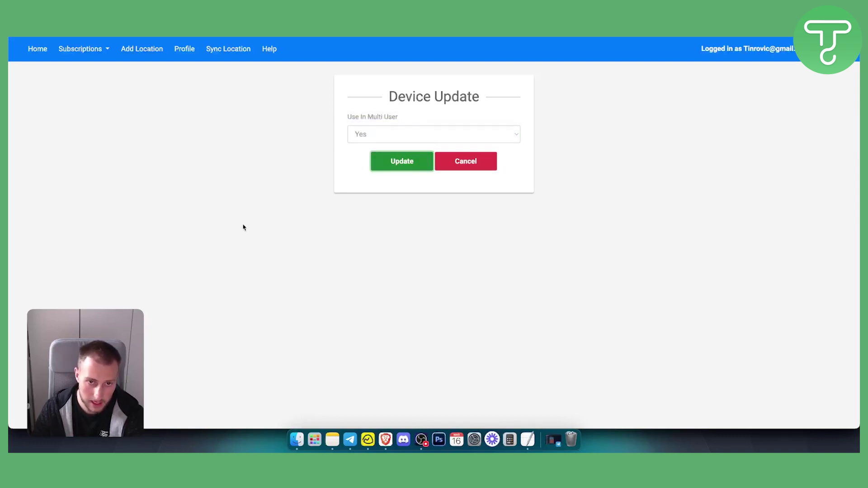
click(510, 63)
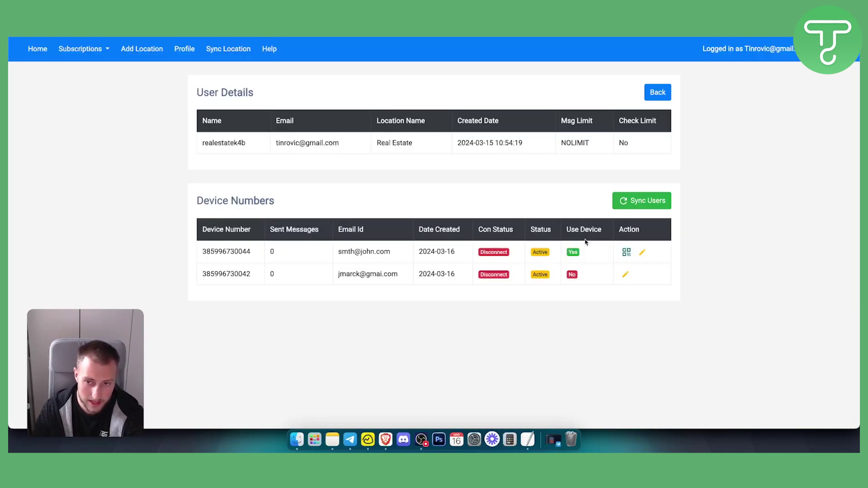
click(626, 275)
click(434, 134)
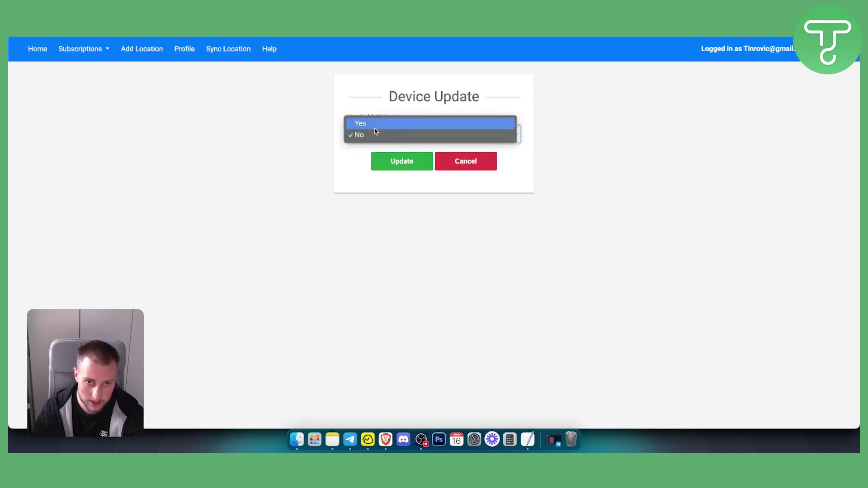
click(434, 133)
click(408, 162)
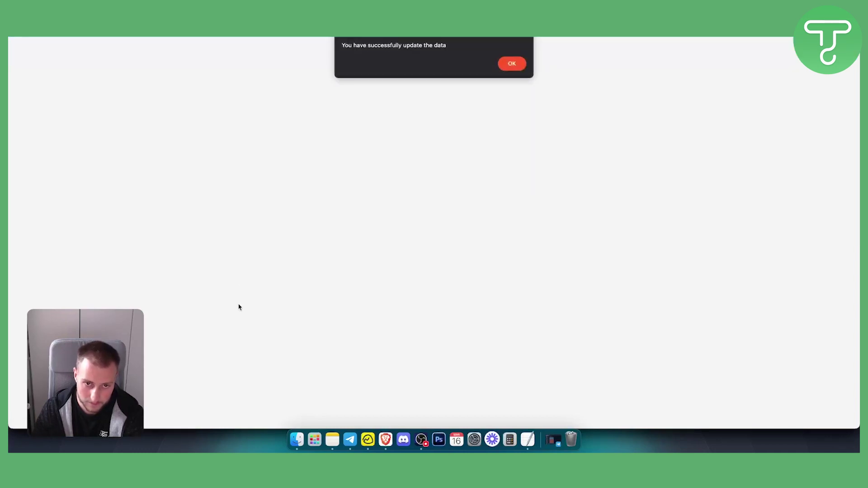
click(511, 65)
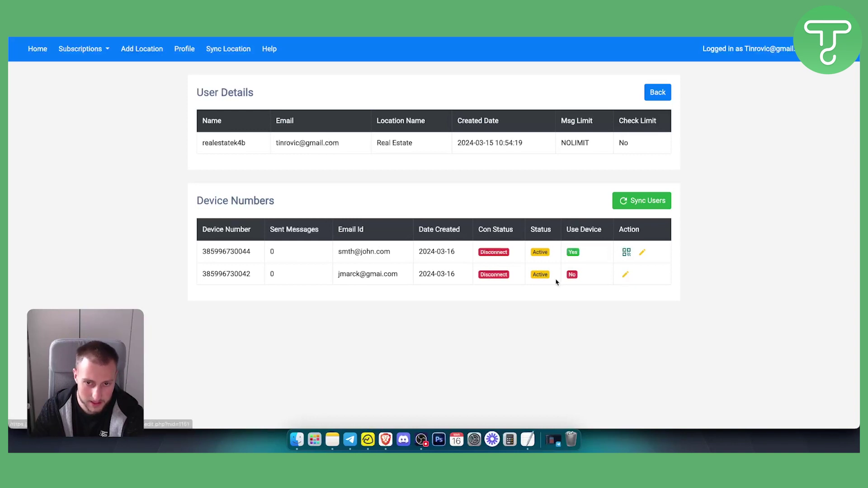
click(407, 134)
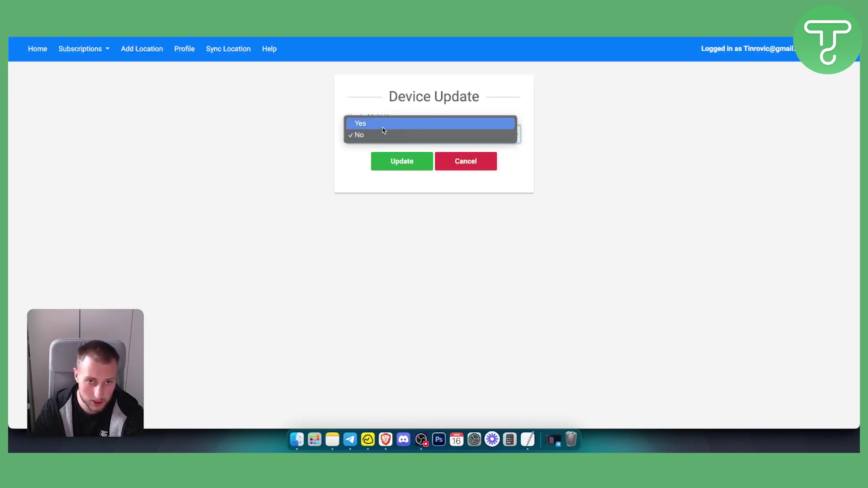
click(382, 125)
click(404, 169)
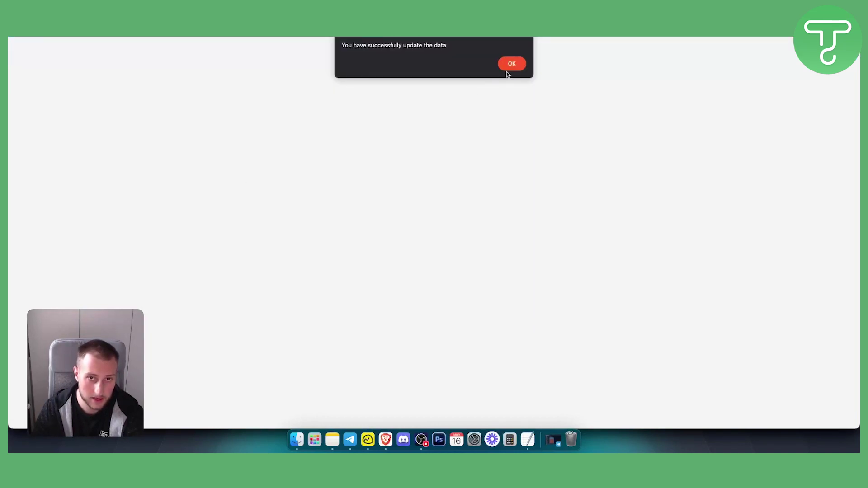
click(508, 68)
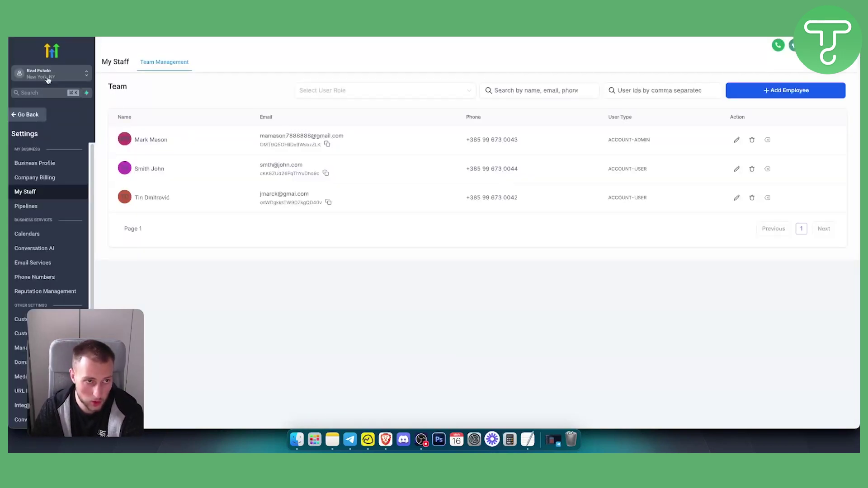
- Open the sub-account switcher from the Real Estate staff settings
click(47, 77)
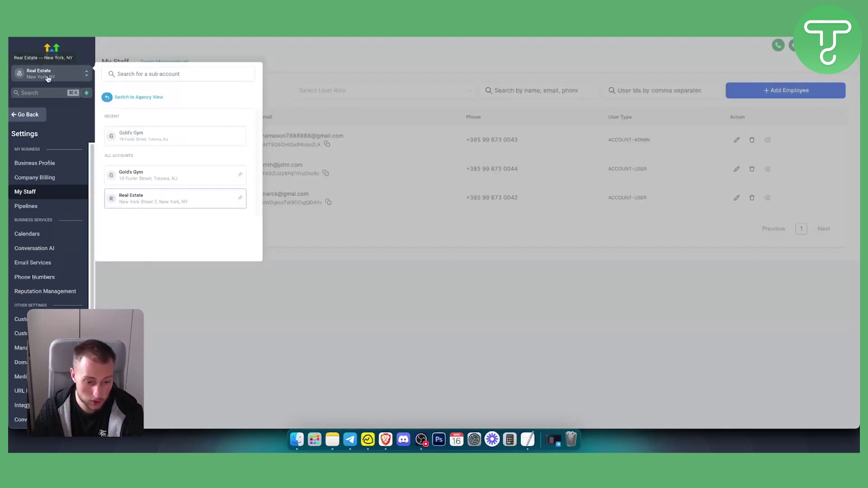
- Switch to Agency View and open Settings > Custom Menu Link
click(136, 97)
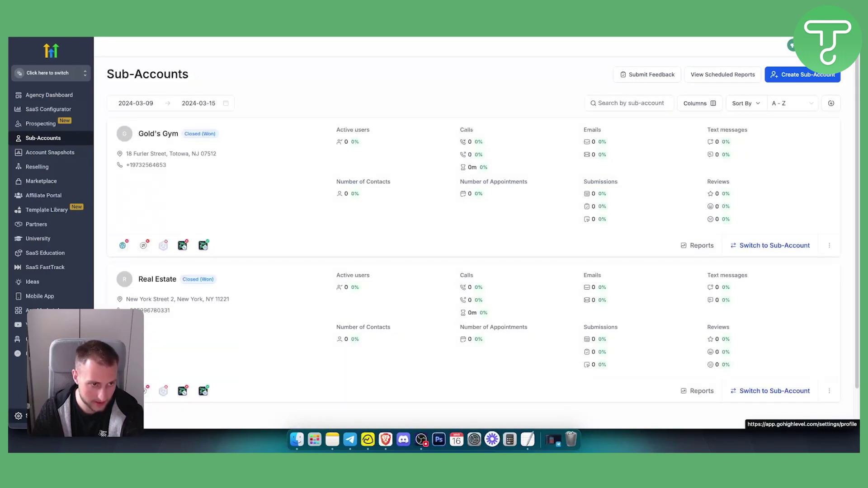
click(19, 416)
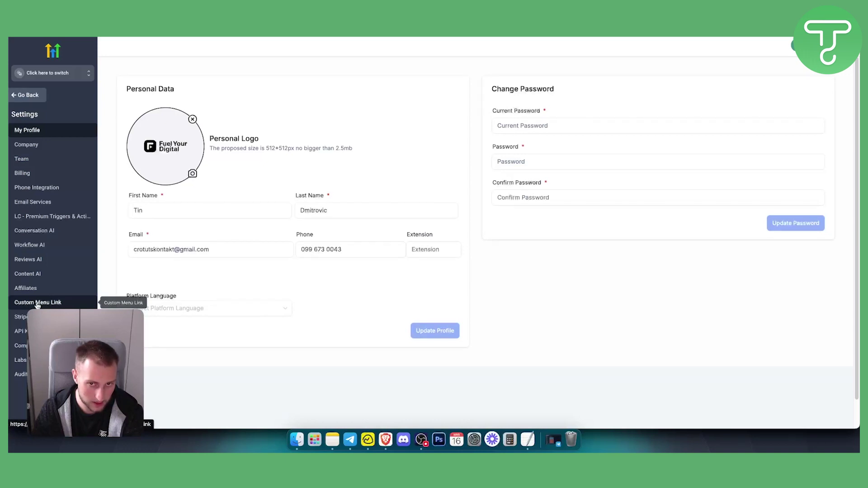
click(38, 303)
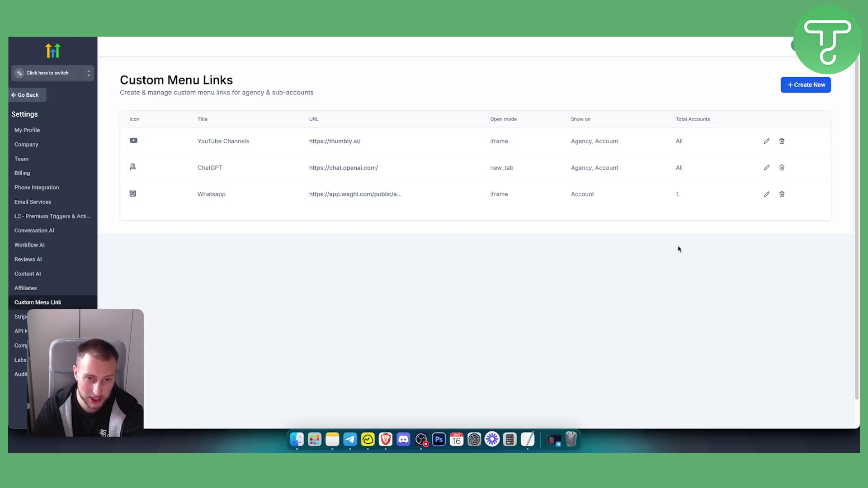
- Start a new custom menu link and choose the whatsapp-square icon
click(807, 91)
click(398, 183)
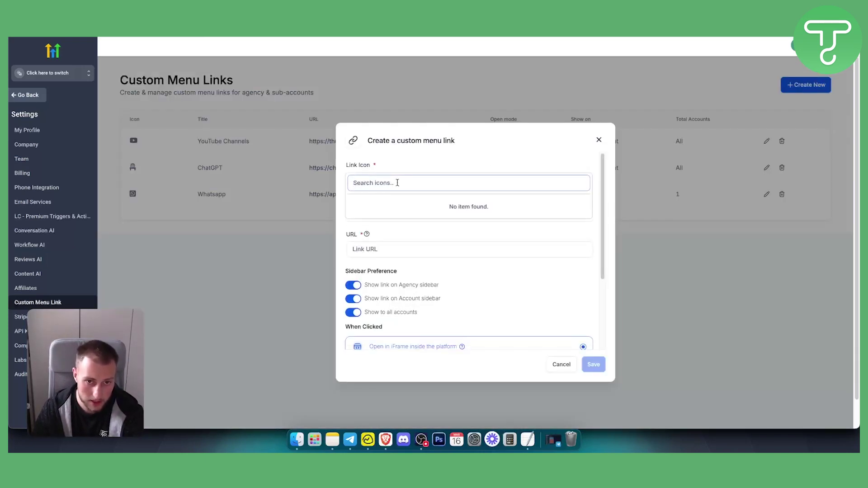
text(whatsapp)
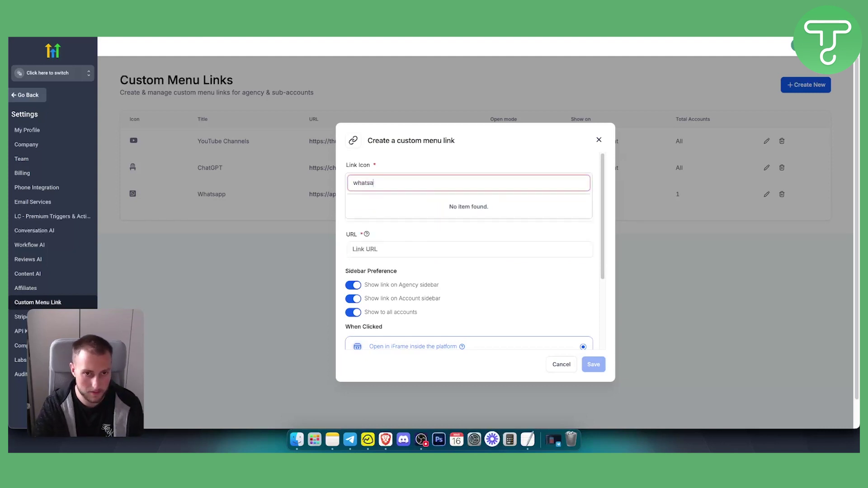
click(476, 203)
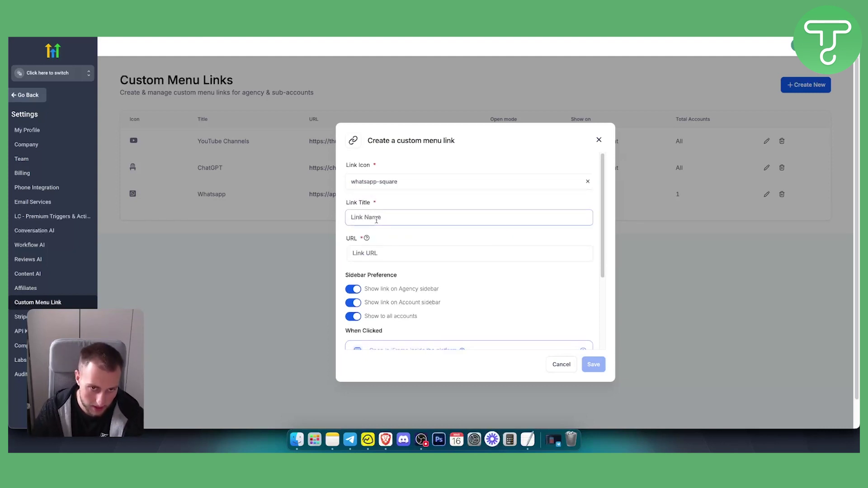
- Title the link 'Whatsapp Multi User'
click(378, 216)
text(Whatsapp m)
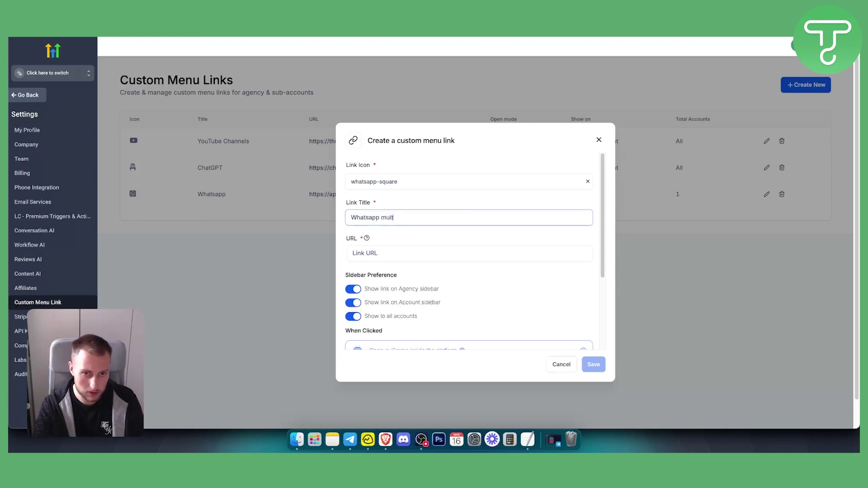
key(BackSpace)
text(M)
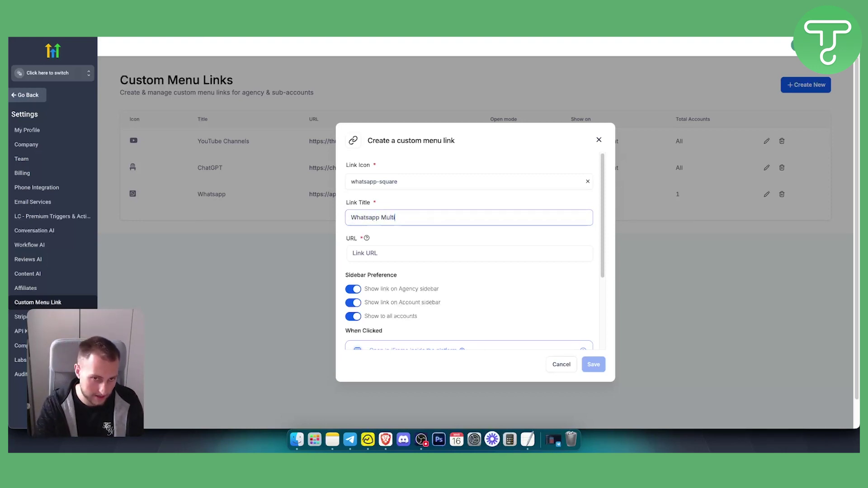
text(ulti User)
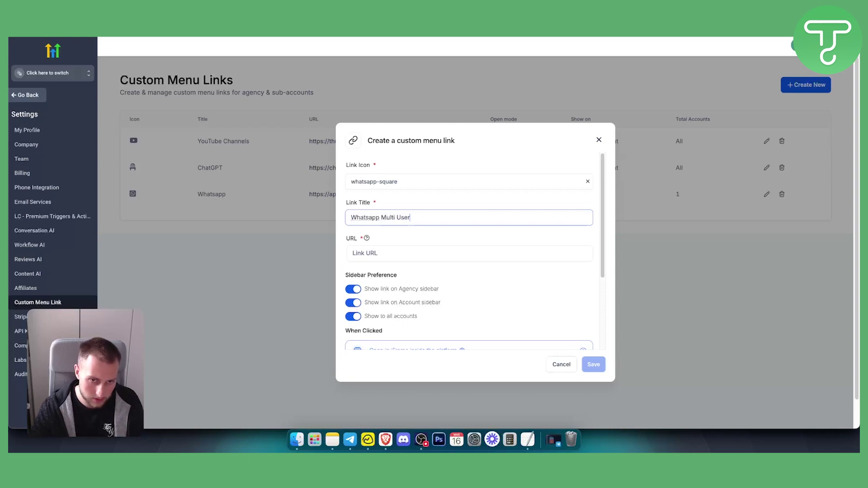
click(375, 253)
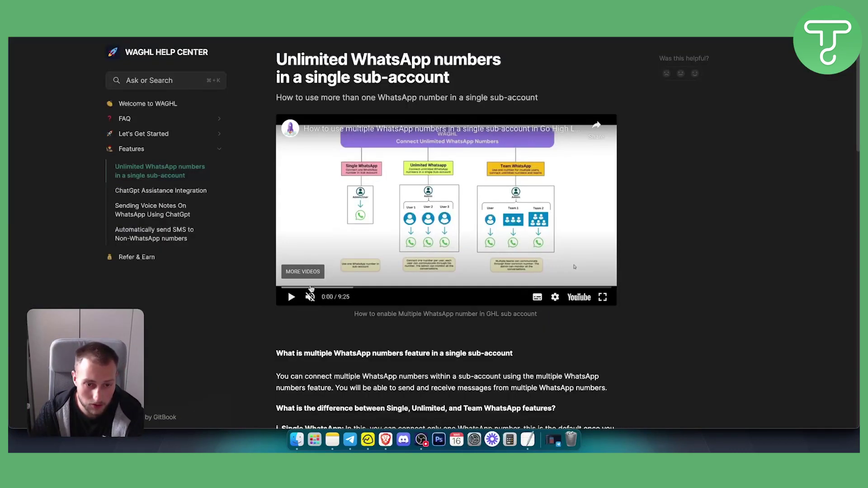
- Copy the multi-user wadevice link address from the Unlimited WhatsApp numbers help article
scroll(256, 288, down, 4)
scroll(276, 274, up, 2)
scroll(276, 273, up, 2)
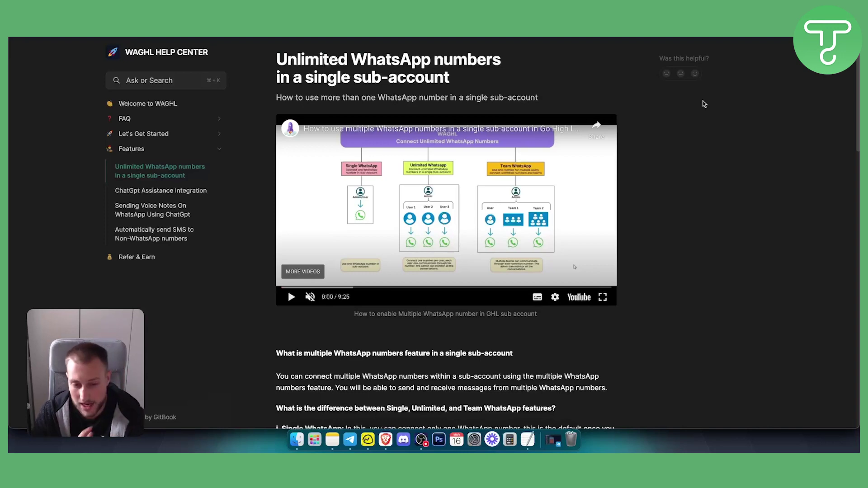
scroll(703, 106, down, 6)
scroll(691, 113, down, 10)
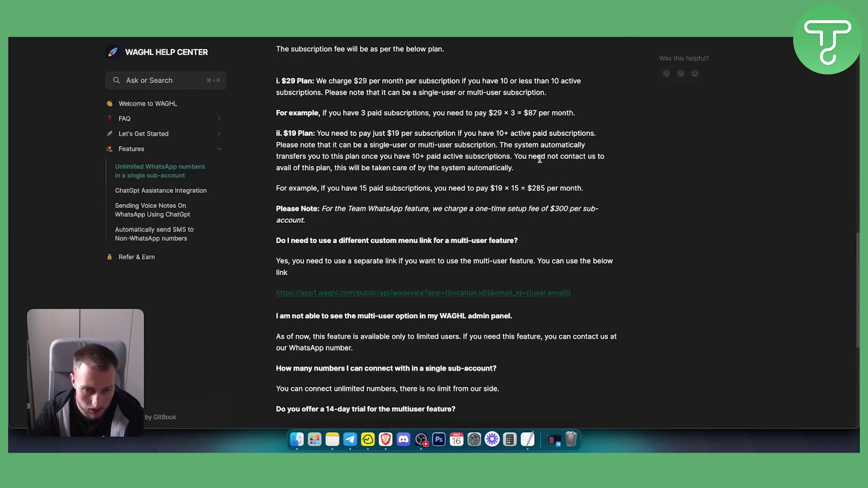
scroll(538, 161, down, 1)
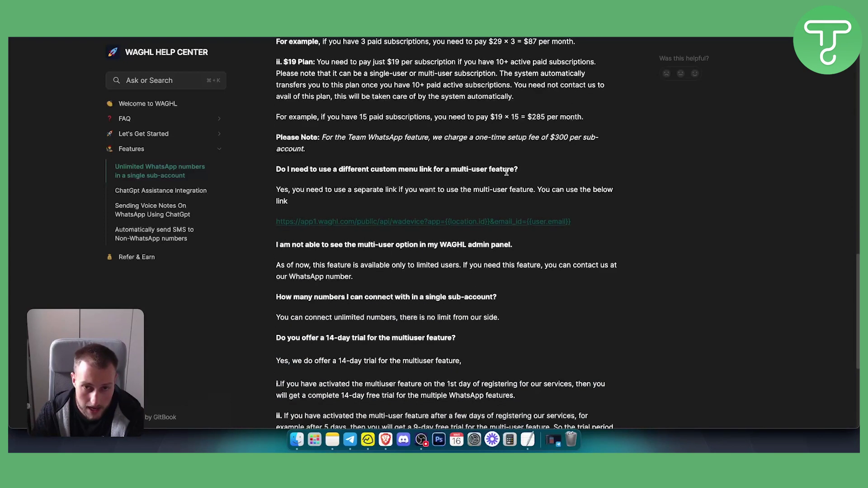
right_click(491, 221)
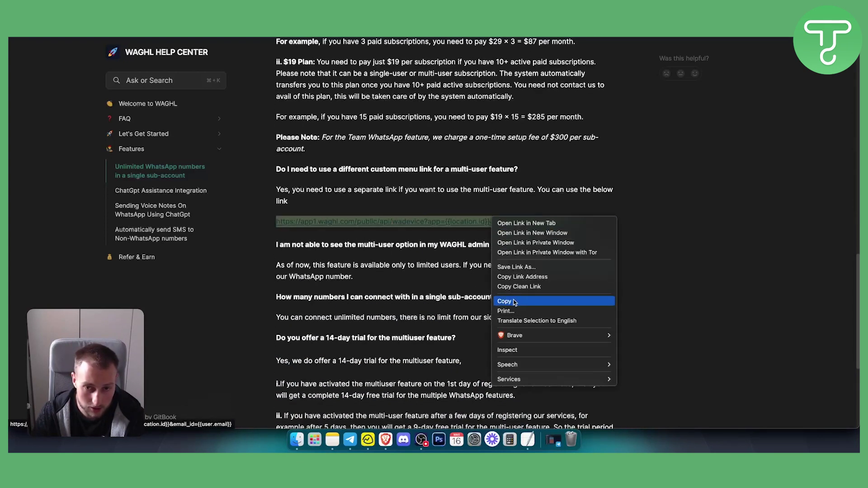
click(522, 276)
key(super+Tab)
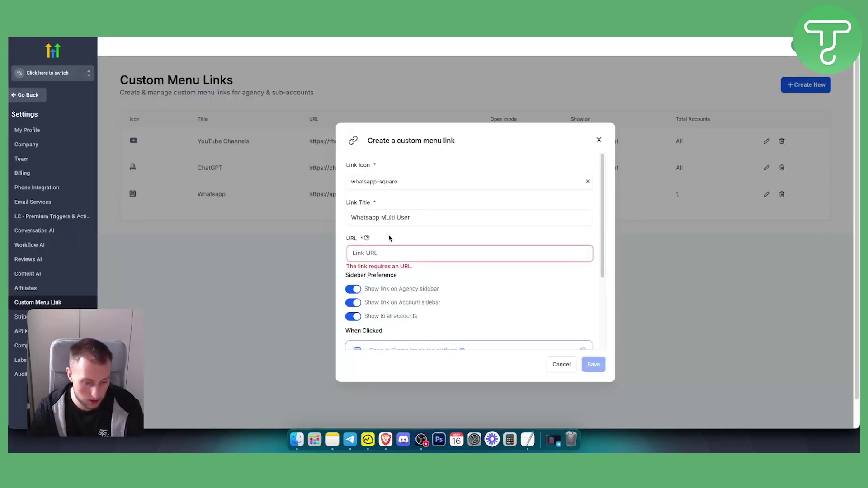
- Paste the copied WAGHL device URL as the link URL and save the Whatsapp Multi User link
click(426, 256)
text(https://app1.waghl.com/public/api/wadevice?app={{location.id}}&email_id={{user.email}})
scroll(484, 278, down, 2)
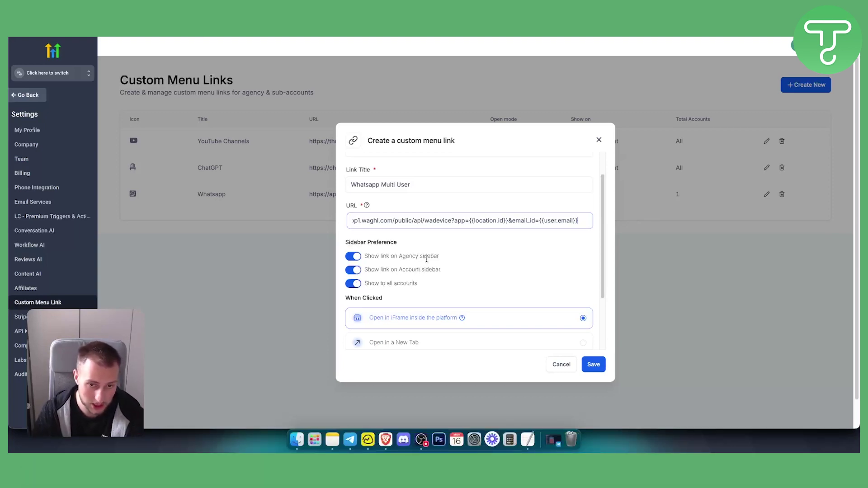
scroll(428, 258, down, 1)
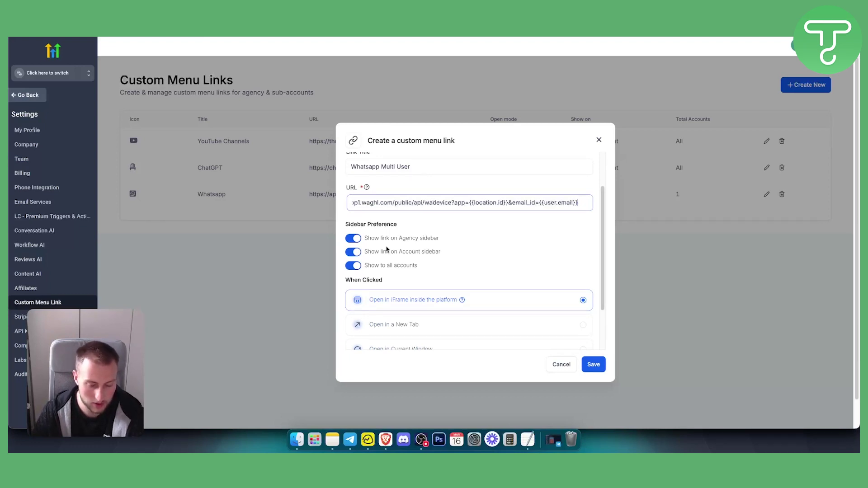
scroll(387, 248, up, 3)
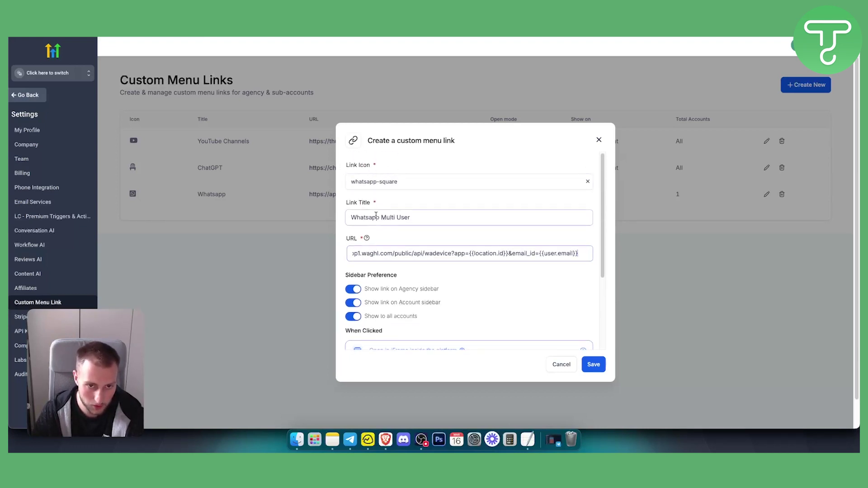
scroll(430, 232, down, 6)
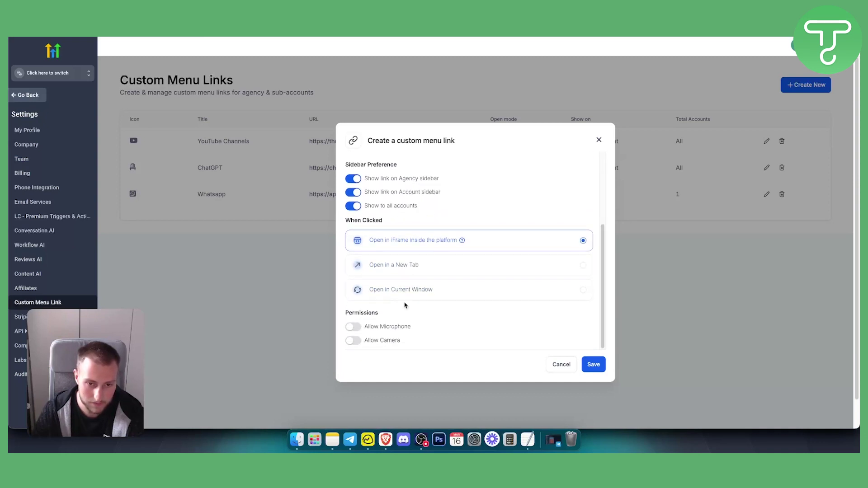
scroll(405, 305, up, 6)
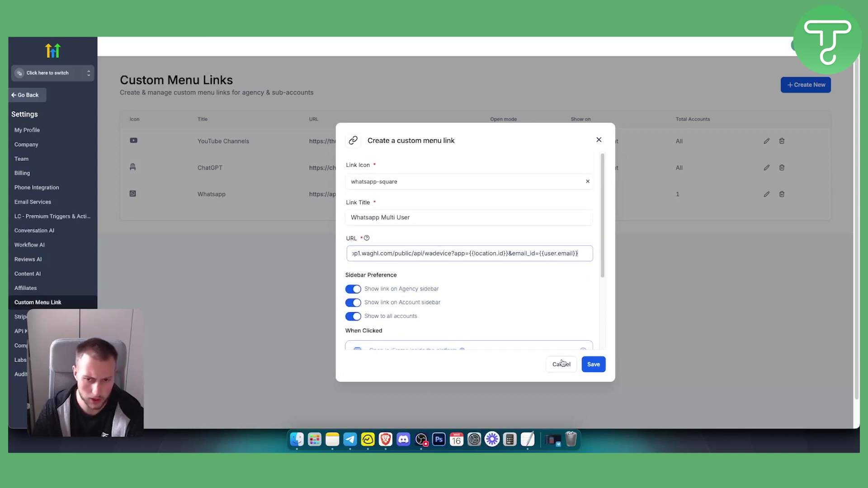
click(595, 365)
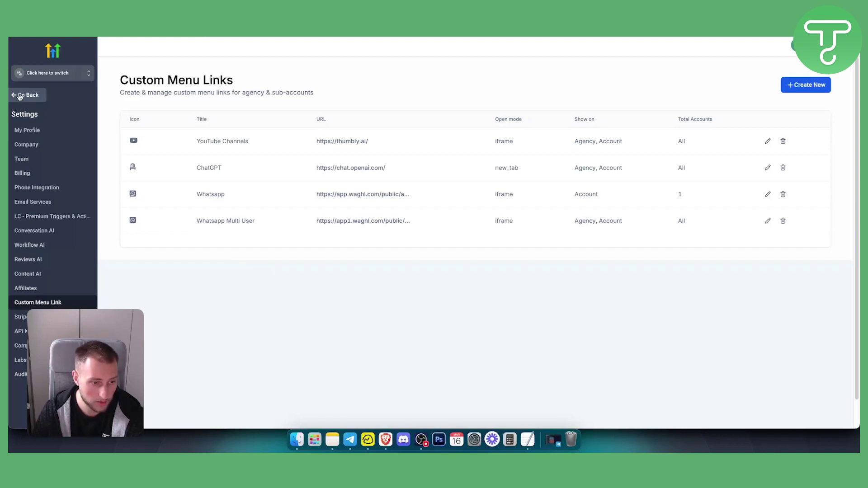
- Return to the agency dashboard and switch into the Real Estate sub-account
click(35, 96)
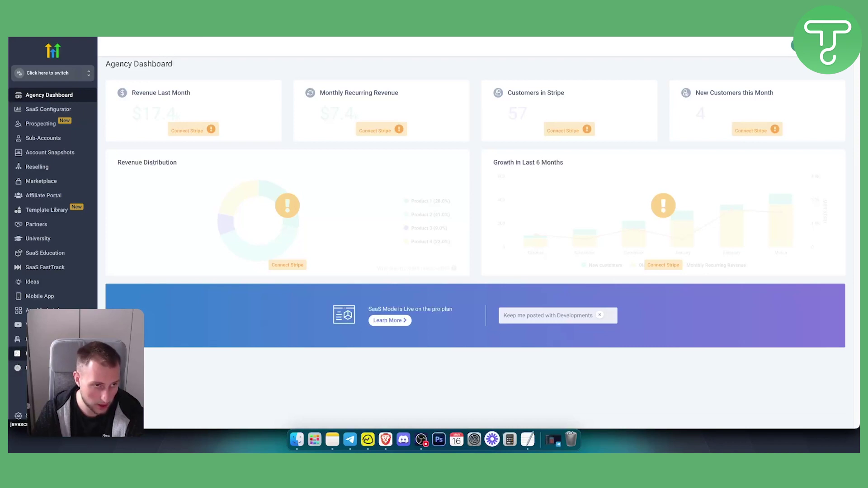
click(64, 77)
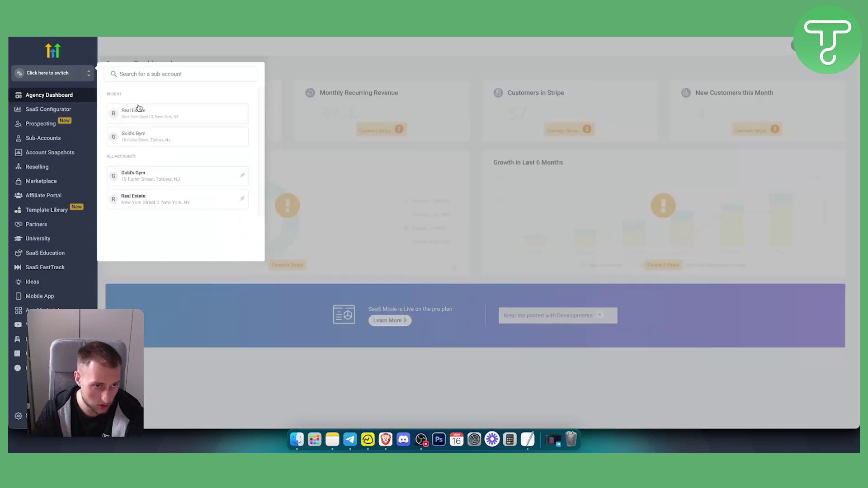
click(139, 197)
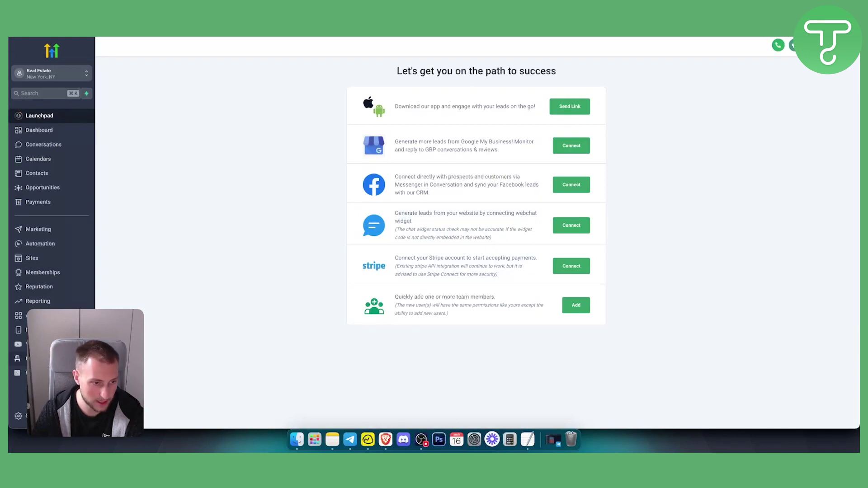
- Open the Whatsapp Multi User page and select its 'Multiuser WhatsApp not enabled' error text
click(19, 373)
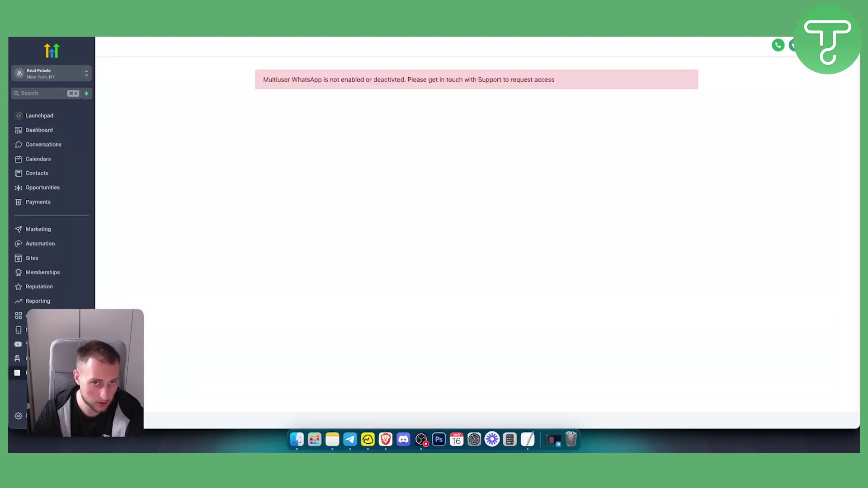
drag(263, 81, 577, 78)
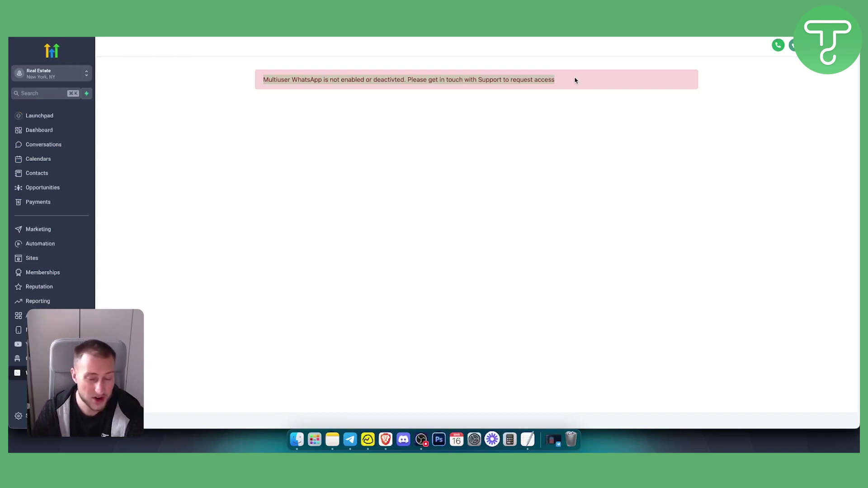
click(571, 80)
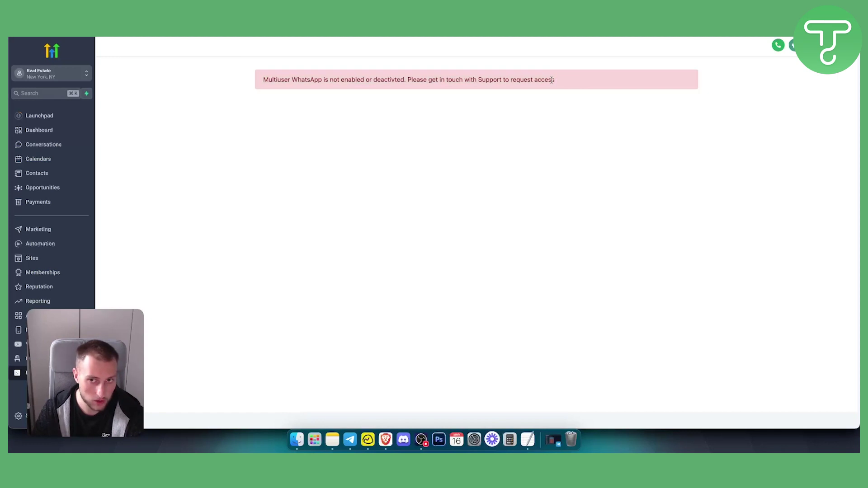
triple_click(552, 80)
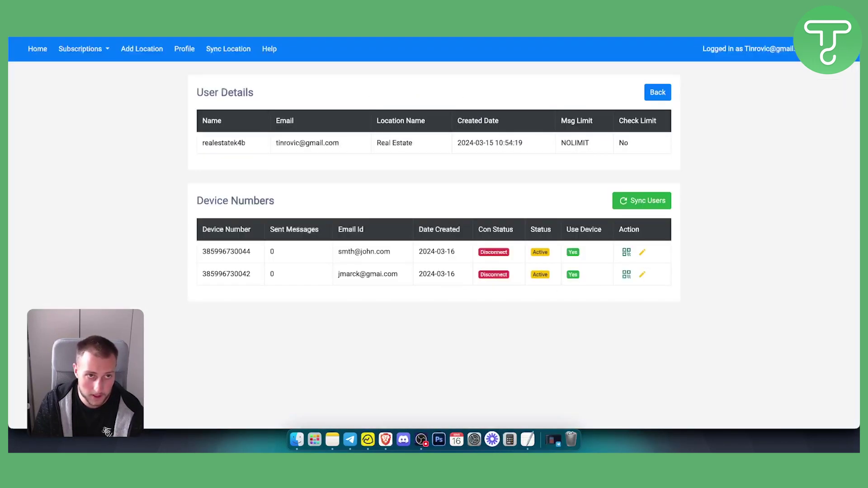
- Select the two staff devices' email ids in the Real Estate user's Device Numbers table
drag(342, 252, 397, 253)
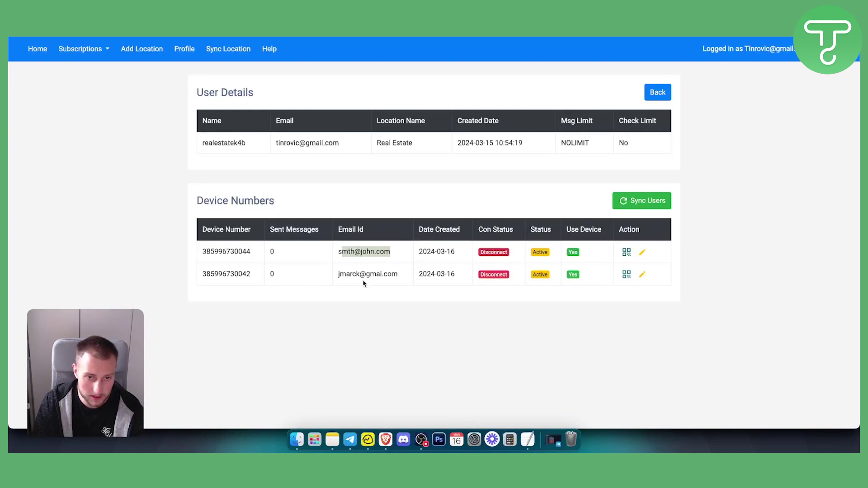
drag(337, 274, 397, 274)
click(398, 274)
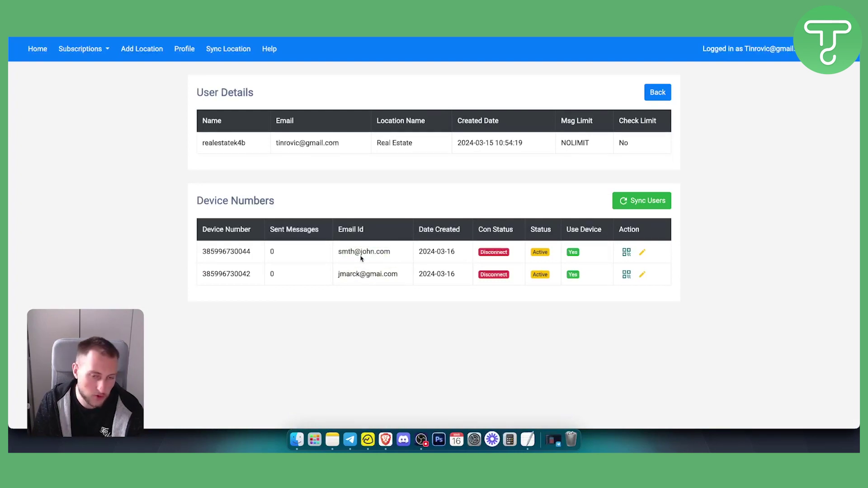
drag(338, 252, 397, 251)
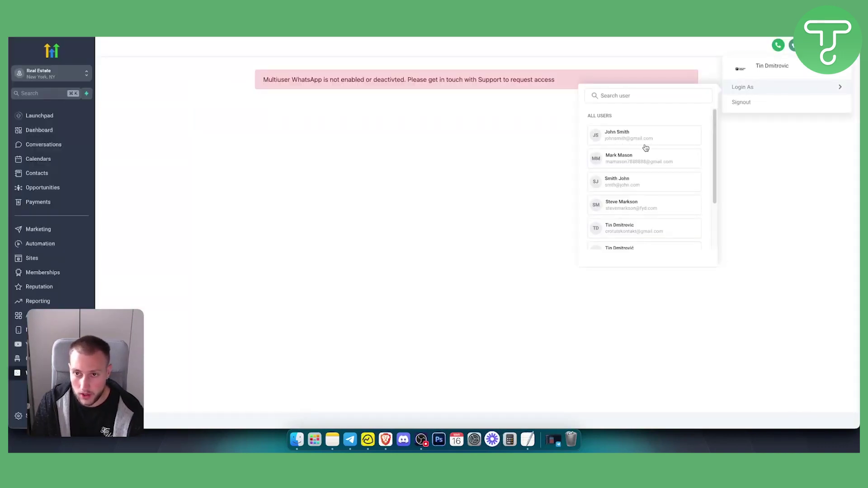
scroll(628, 180, down, 1)
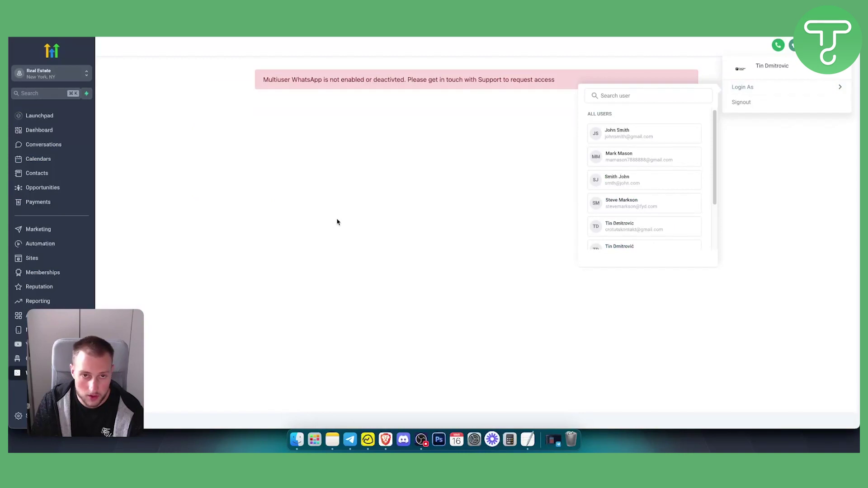
click(294, 223)
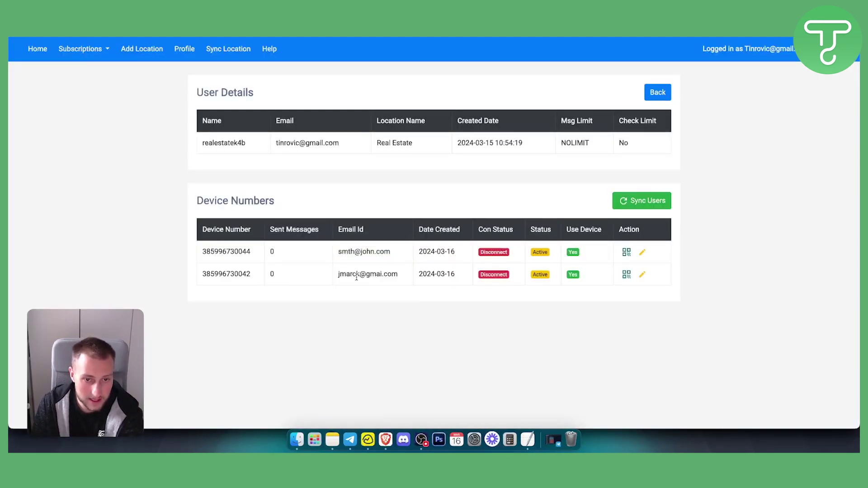
- View the first device number's WhatsApp QR code, then return to the device list
triple_click(382, 274)
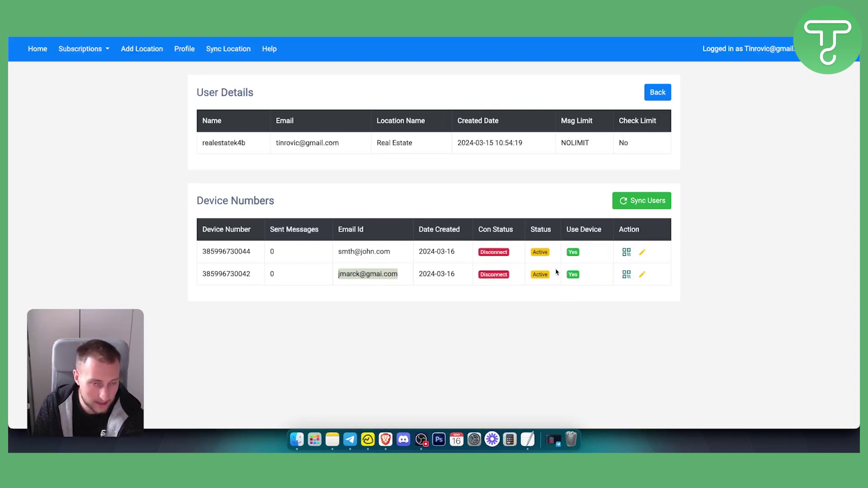
click(612, 285)
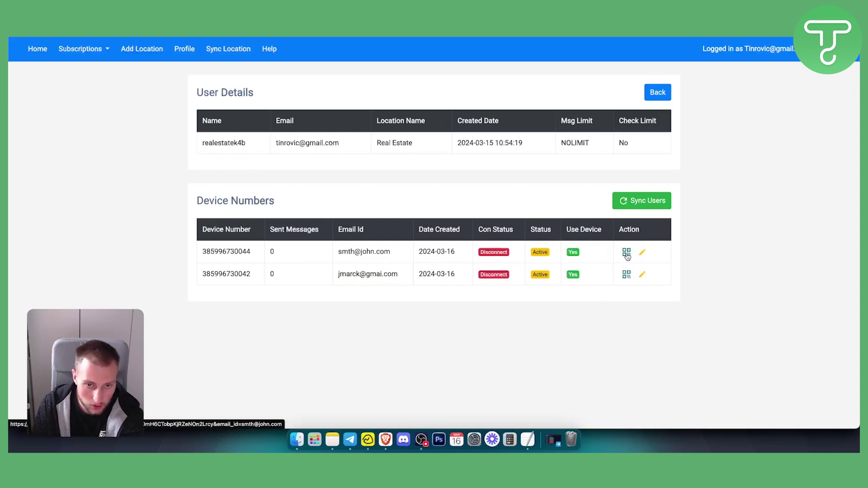
click(627, 253)
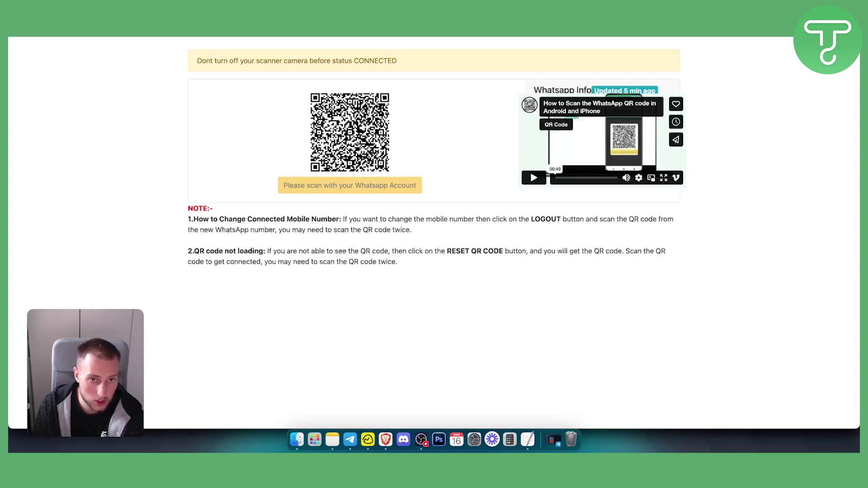
key(super+bracketleft)
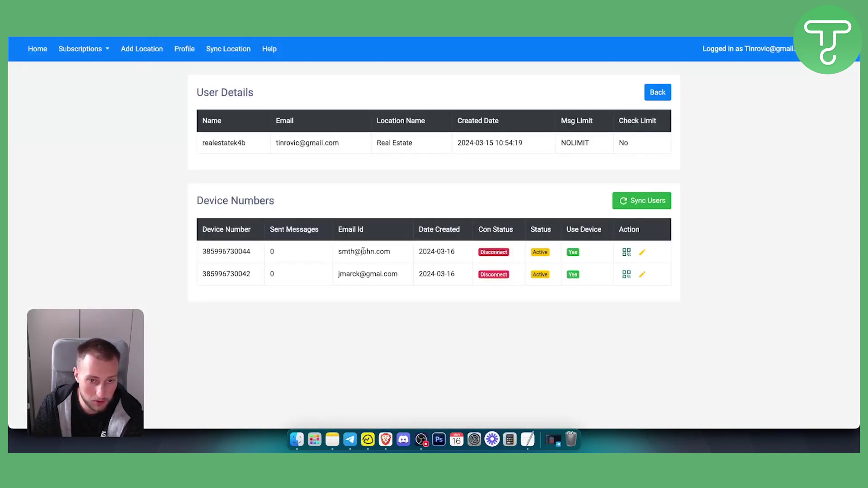
triple_click(357, 252)
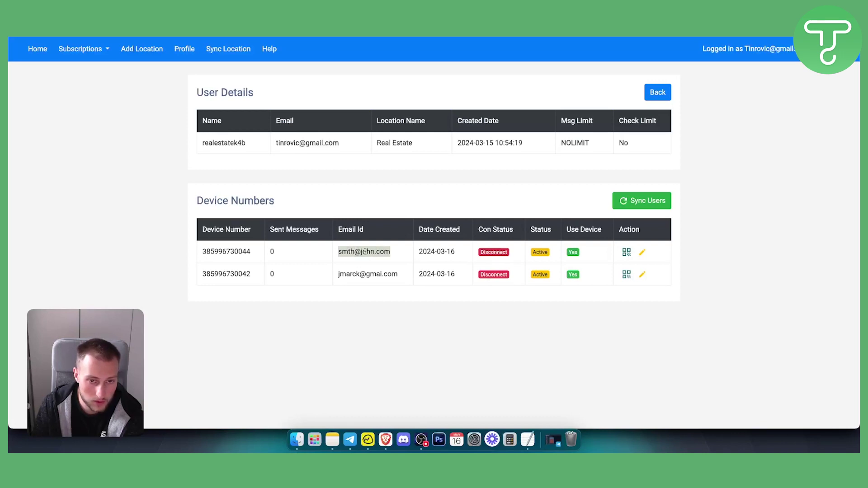
- In GoHighLevel, bring up the profile menu's Login As user list
key(super+bracketleft)
click(810, 45)
mouse_move(769, 86)
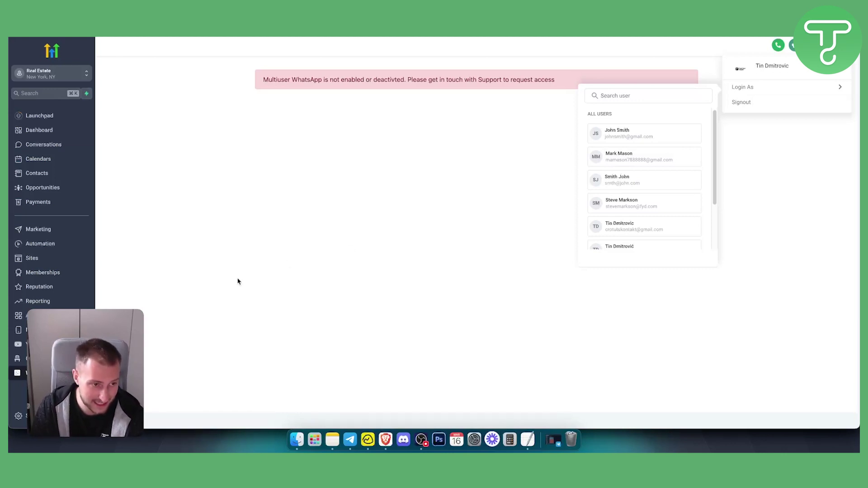
- Open the Real Estate Conversations inbox to see the WhatsApp thread from the other device
click(45, 145)
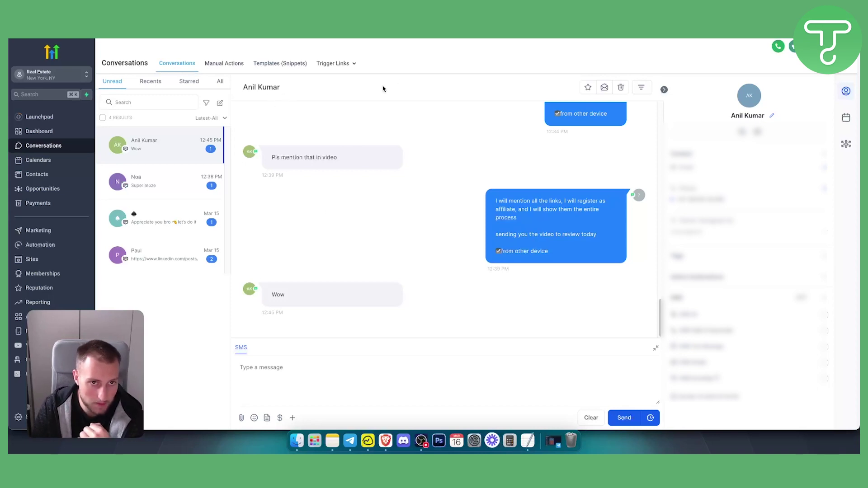
mouse_move(342, 67)
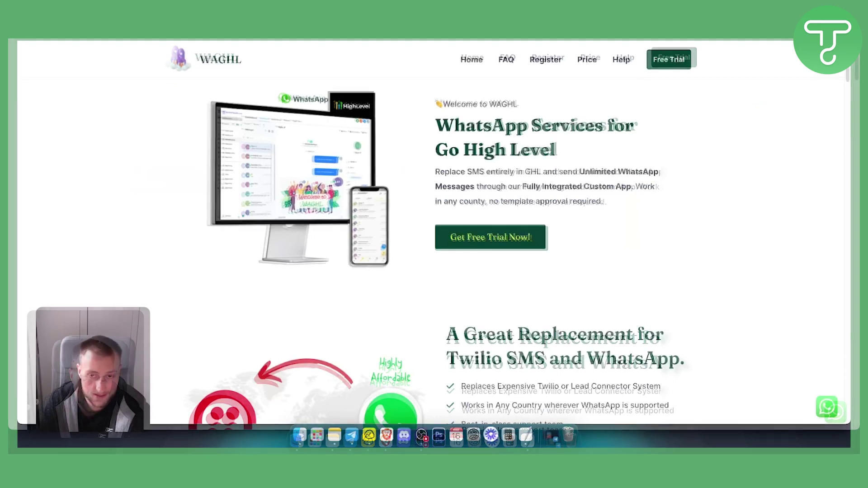
- Scroll the WAGHL homepage back to the 'WhatsApp Services for Go High Level' heading
scroll(549, 292, down, 7)
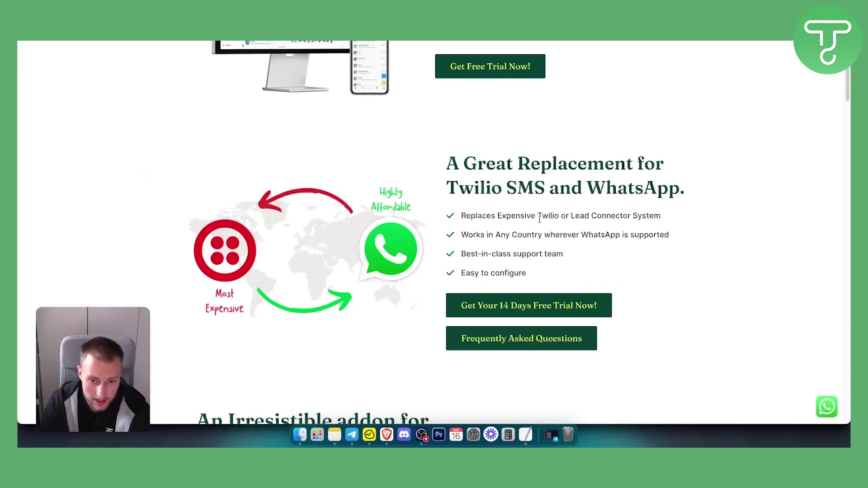
scroll(499, 284, up, 7)
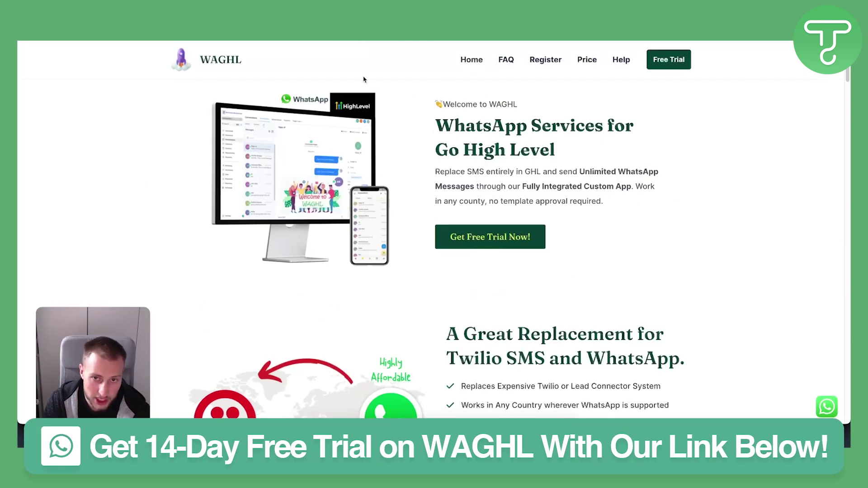